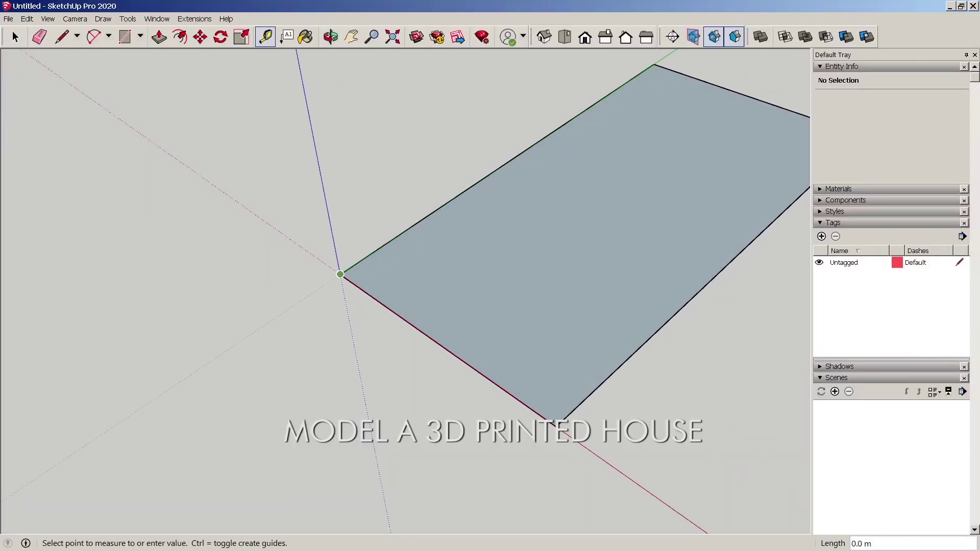
Extrude the rectangular ground face upward 4 m into a block with Push/Pull
key("space")
scroll(427, 368, "down", 3)
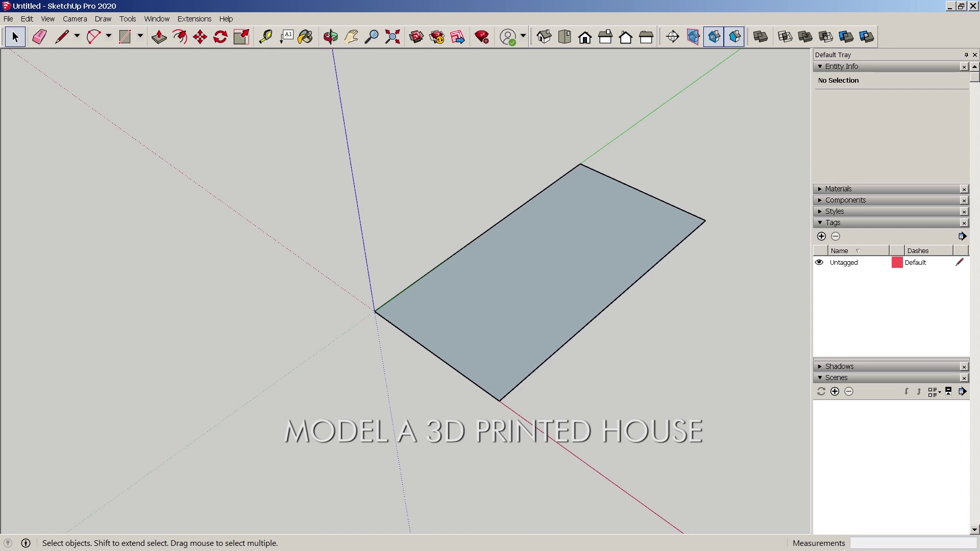
middle_click_drag(525, 299, 522, 324, "shift")
scroll(528, 276, "up", 1)
left_click(526, 278)
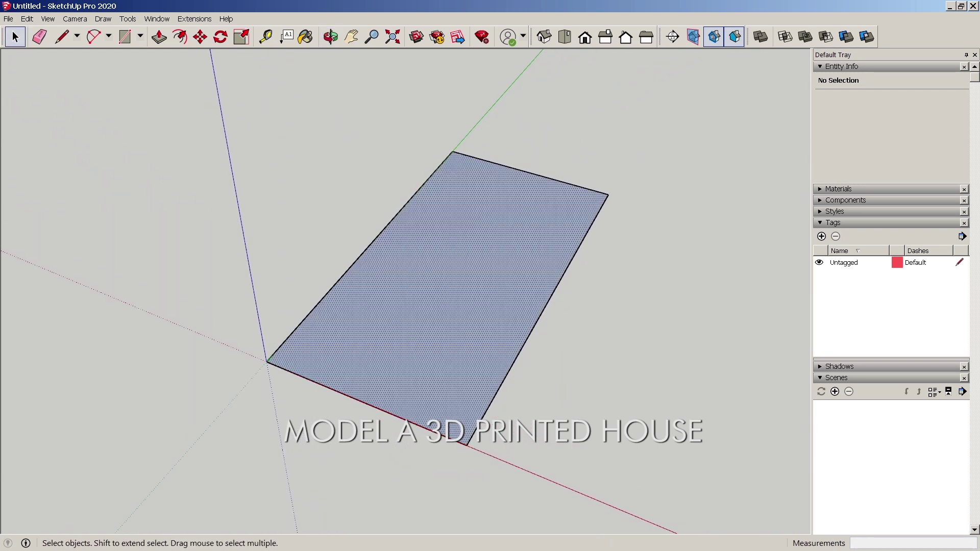
middle_click_drag(526, 278, 545, 273)
scroll(412, 374, "up", 1)
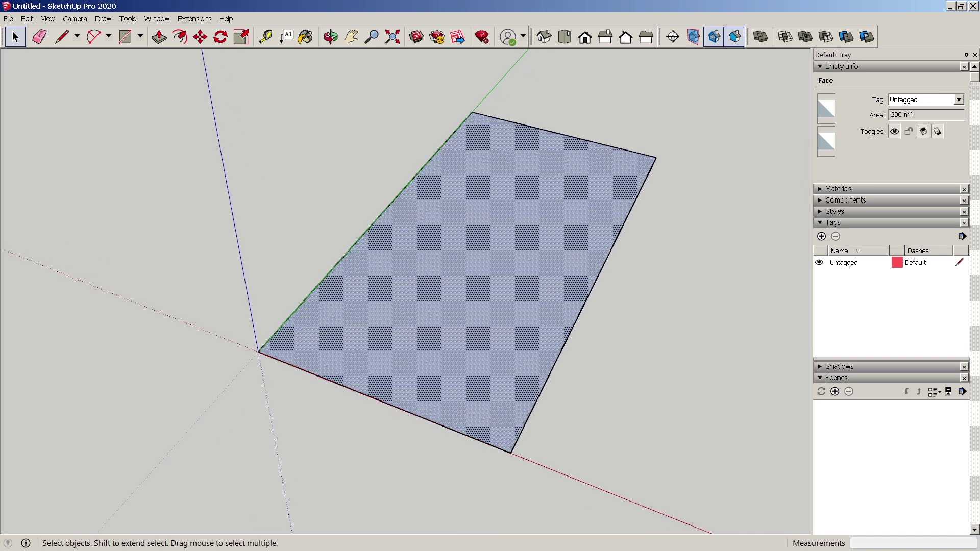
scroll(318, 417, "down", 1)
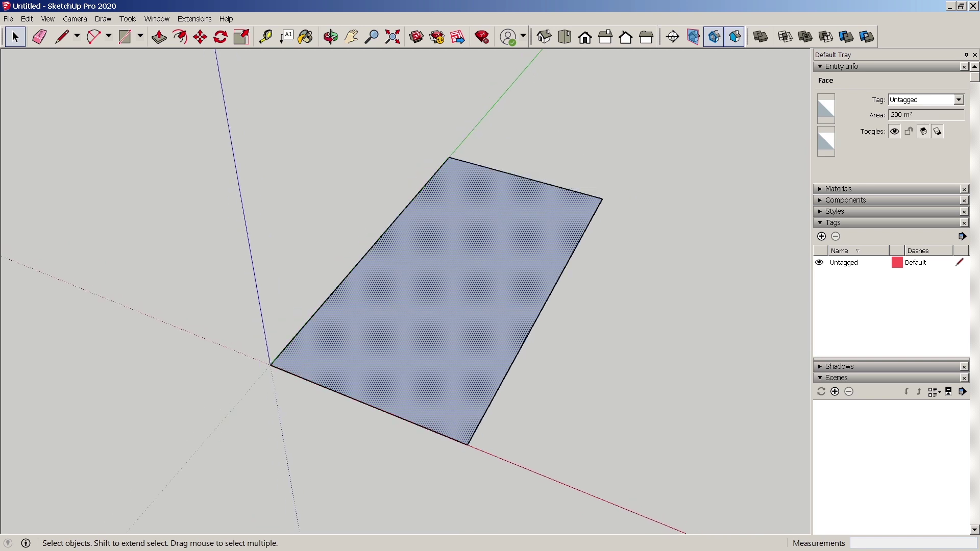
middle_click_drag(385, 287, 396, 285)
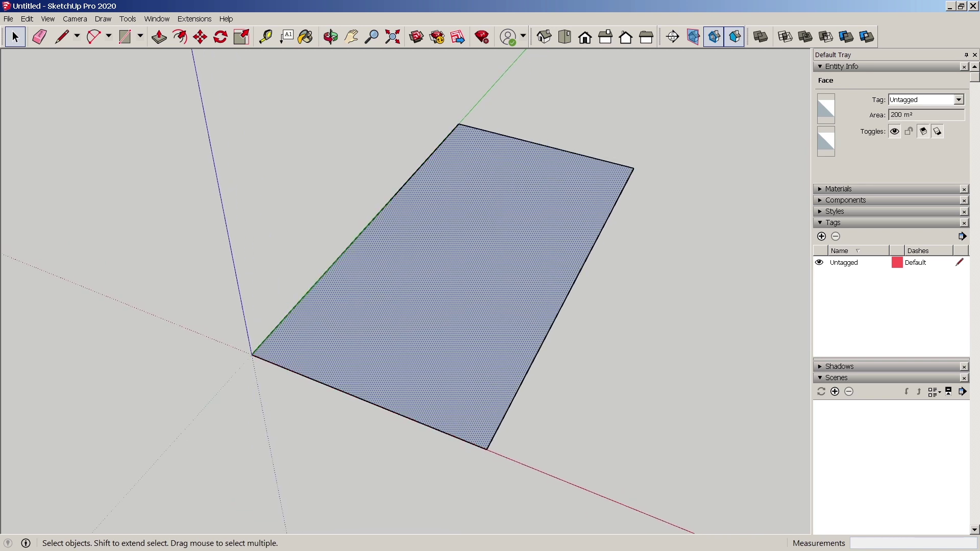
scroll(420, 391, "down", 2)
middle_click_drag(420, 391, 369, 368)
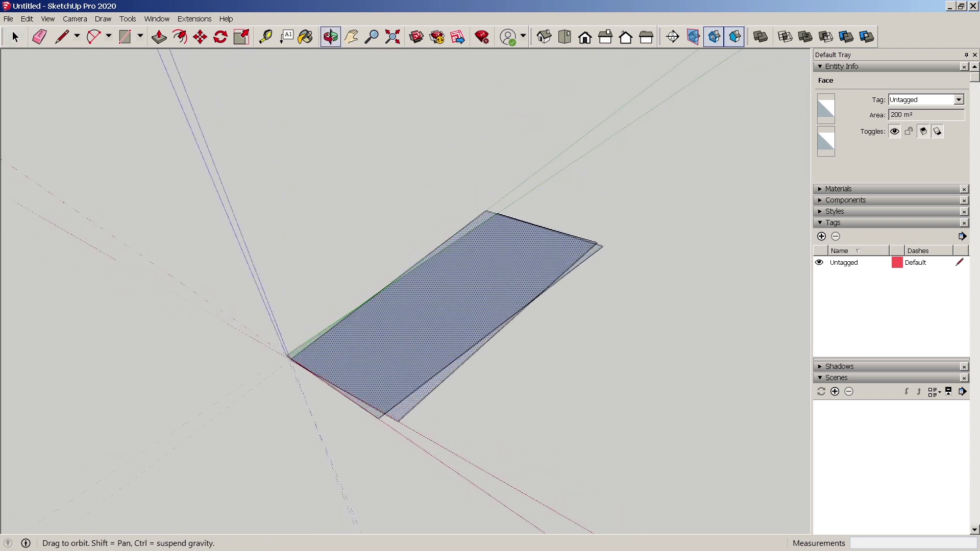
middle_click_drag(426, 283, 437, 281)
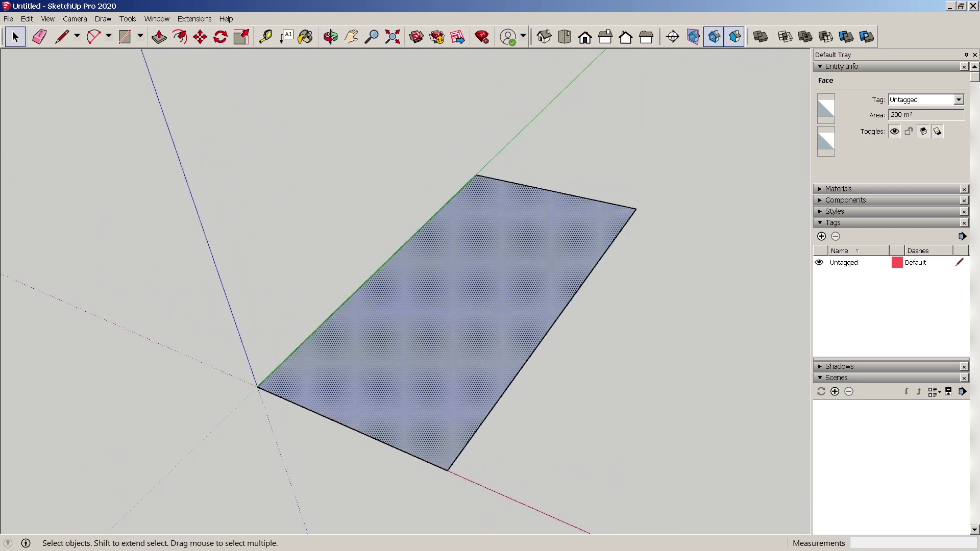
scroll(527, 349, "down", 2)
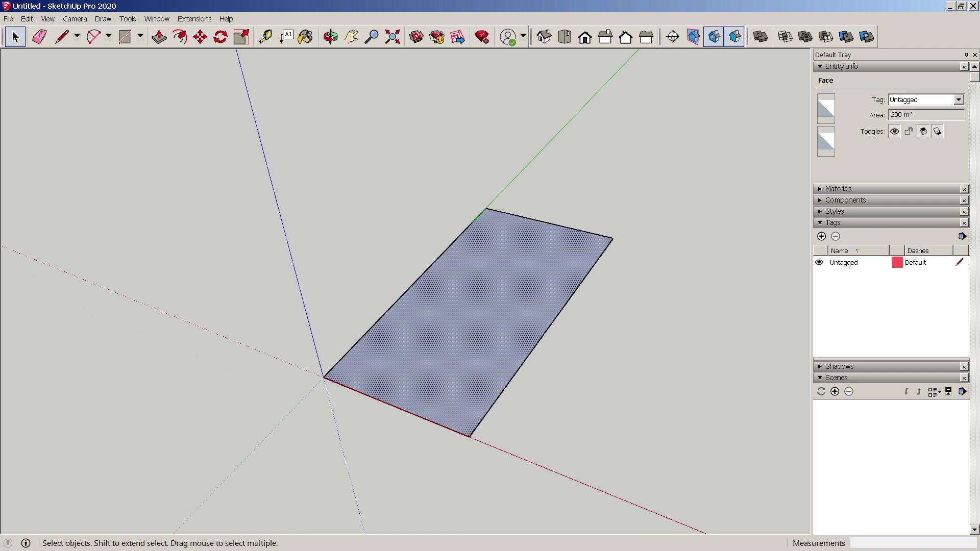
key("p")
left_click(469, 437)
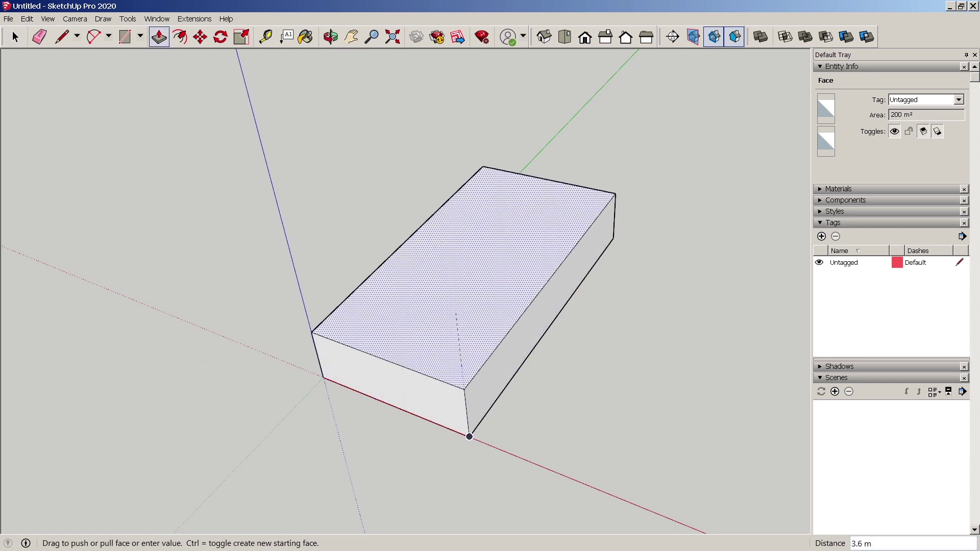
type("4")
key("Return")
key("space")
Draw a centre line along the block's top face between the midpoints of its two short edges
key("l")
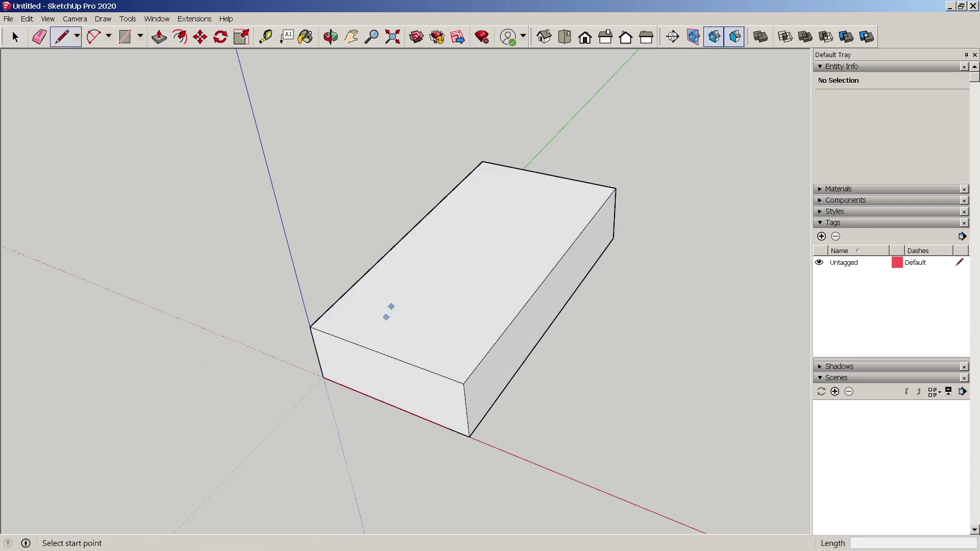
left_click(382, 353)
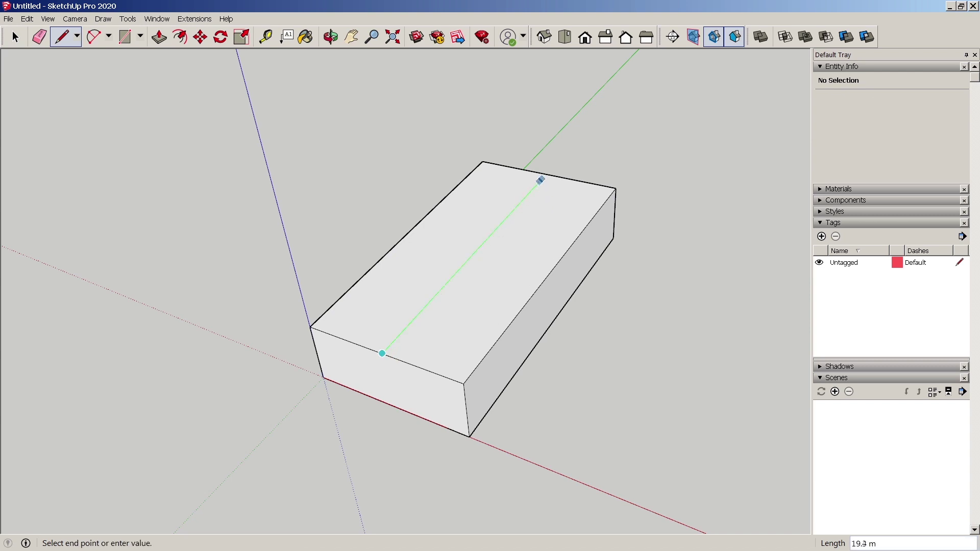
left_click(546, 173)
key("space")
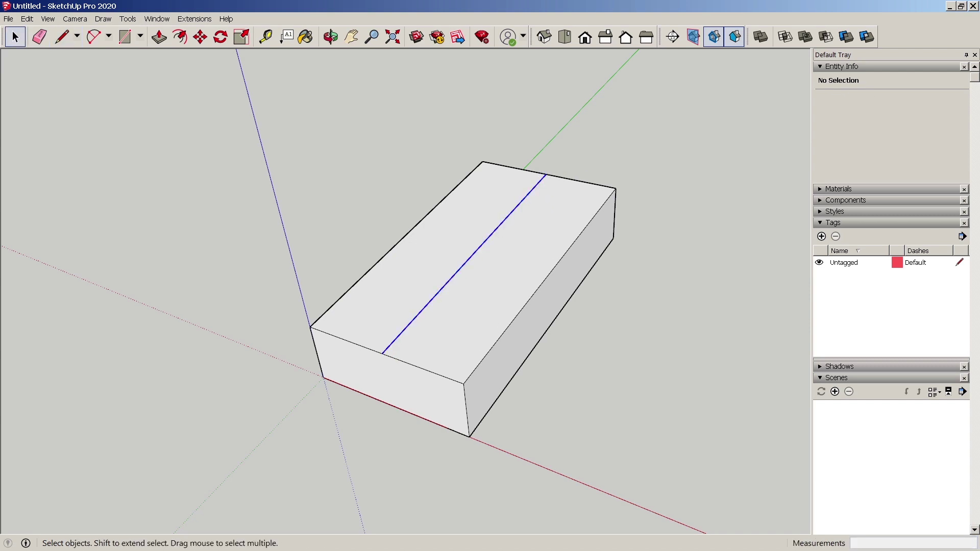
Move the top face's centre line 5 m up along the blue axis to form a gable roof
scroll(371, 366, "up", 2)
key("m")
left_click(372, 366)
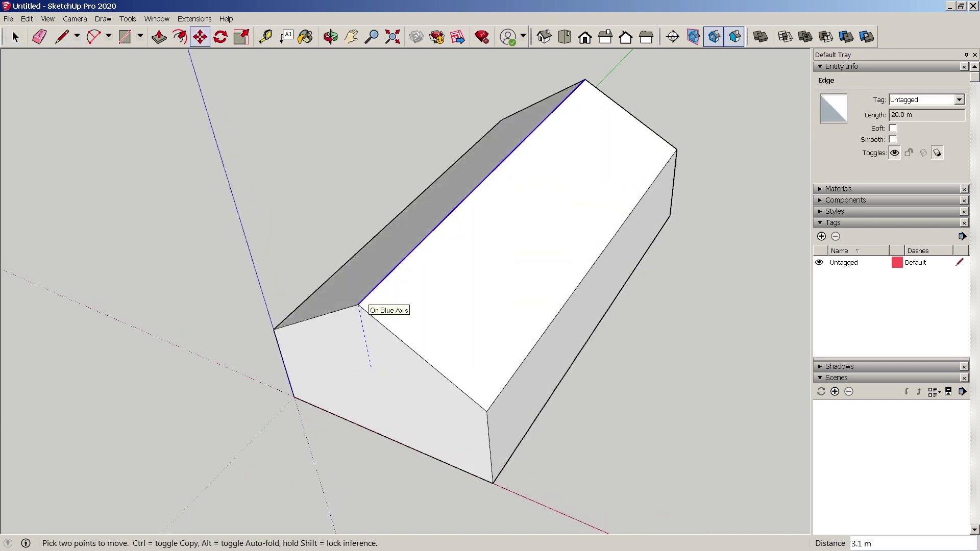
key("Return")
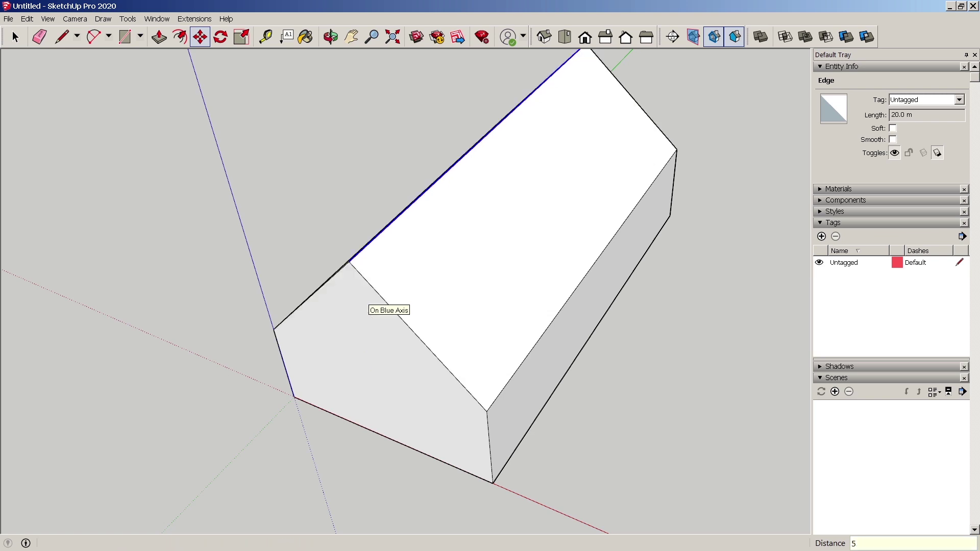
key("space")
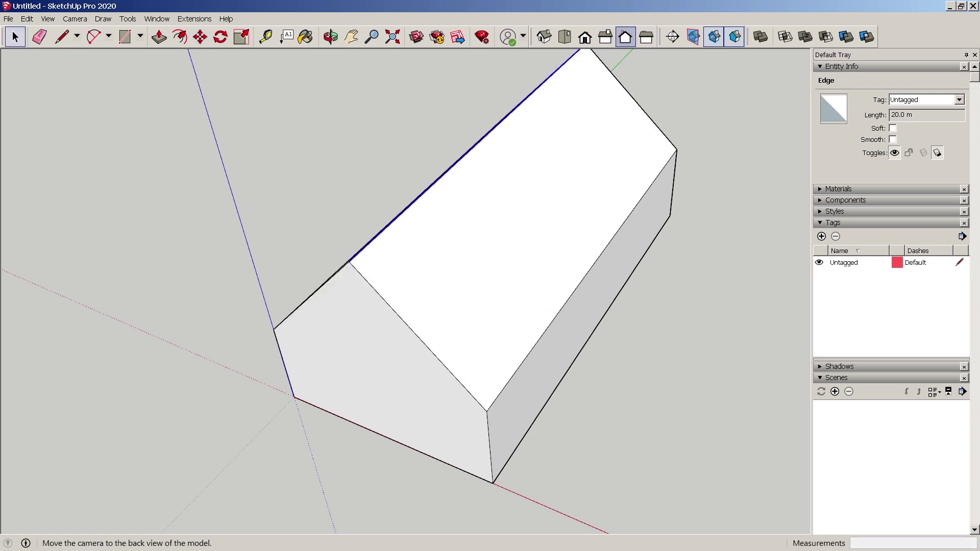
Examine the gabled volume in the back view and from several other angles
left_click(625, 36)
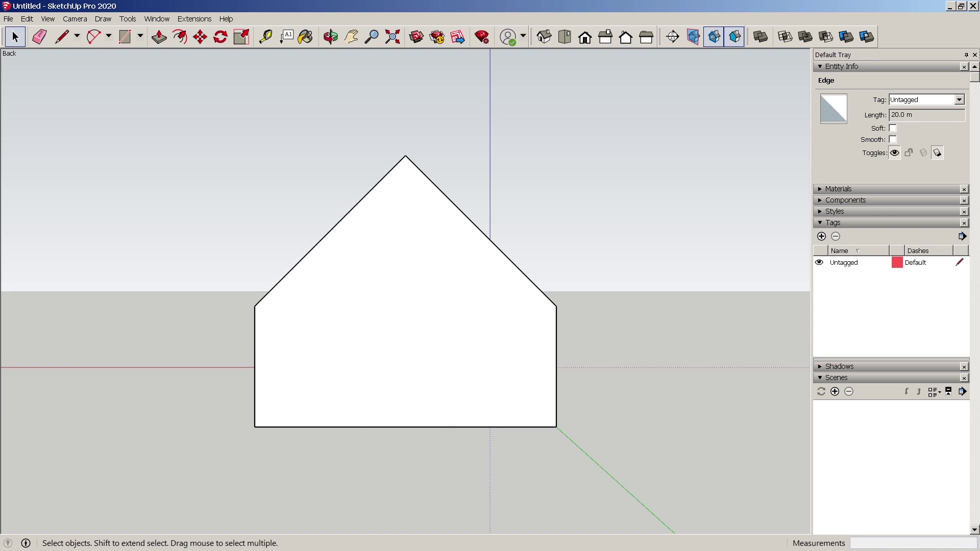
middle_click_drag(511, 225, 340, 289)
scroll(508, 189, "down", 2)
middle_click_drag(508, 204, 311, 230)
middle_click_drag(255, 314, 183, 260)
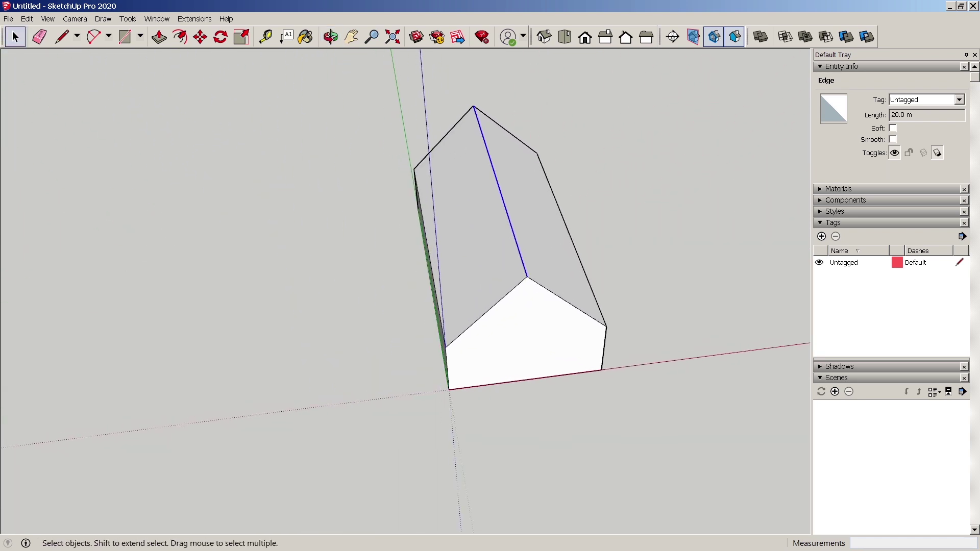
middle_click_drag(358, 306, 260, 295)
middle_click_drag(164, 250, 155, 246)
Group all the geometry of the gabled volume
key("ctrl+a")
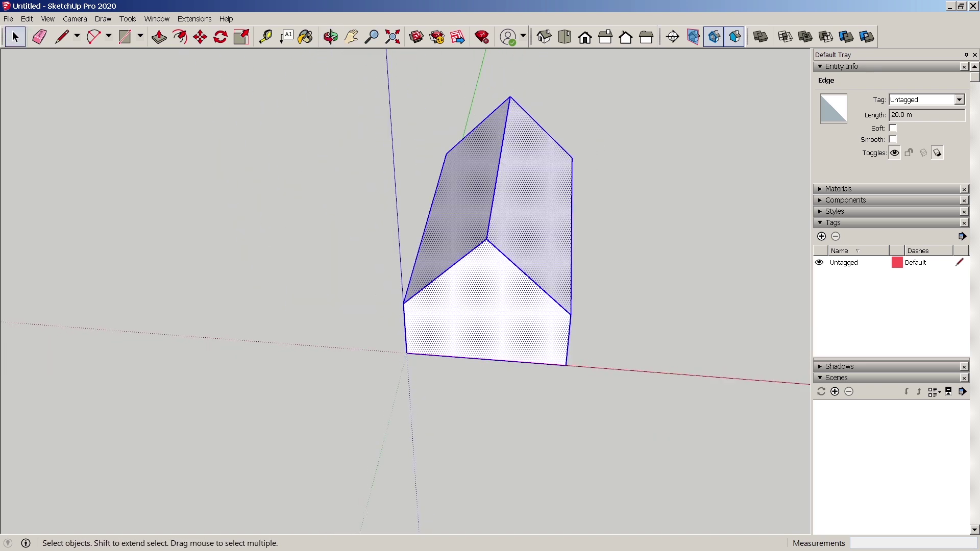
middle_click_drag(408, 286, 260, 295)
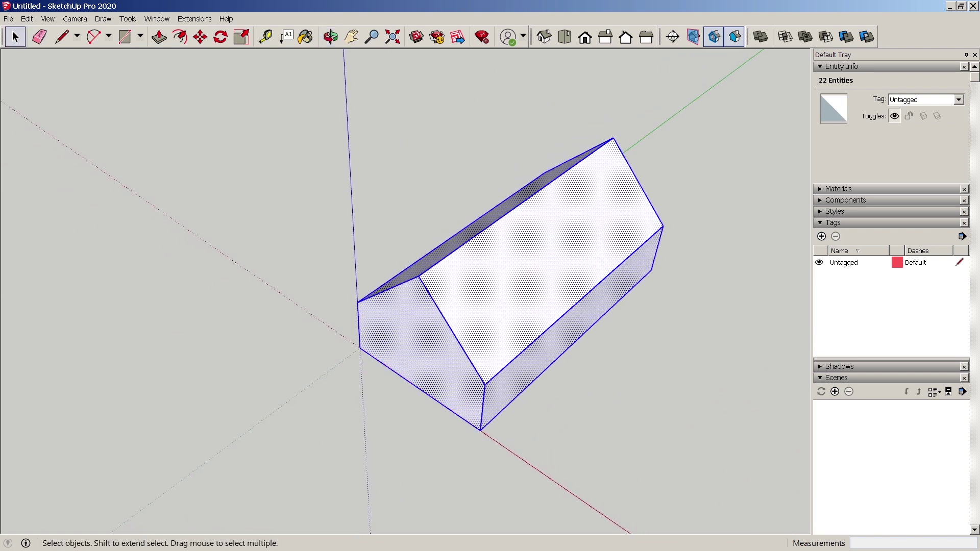
right_click(588, 237)
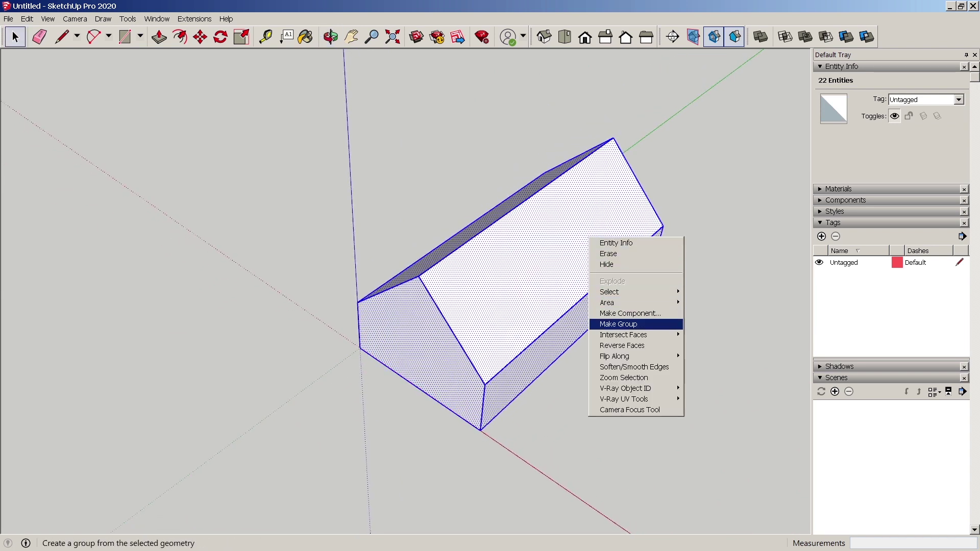
left_click(618, 325)
Copy the house group from its rear bottom corner to the midpoint of the long side's bottom edge
middle_click_drag(577, 415, 430, 293)
scroll(429, 294, "down", 2)
scroll(433, 310, "down", 3)
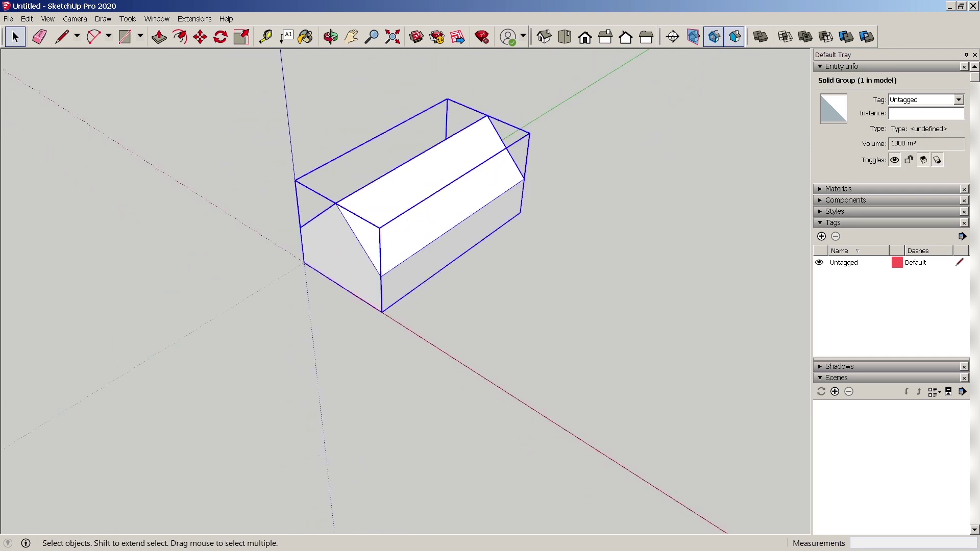
scroll(296, 228, "up", 1)
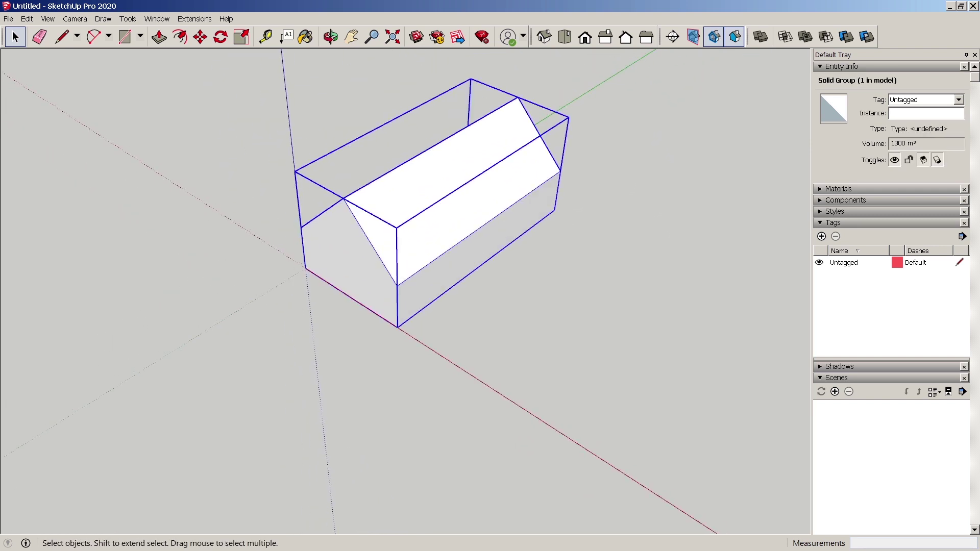
middle_click_drag(429, 219, 472, 347, "shift")
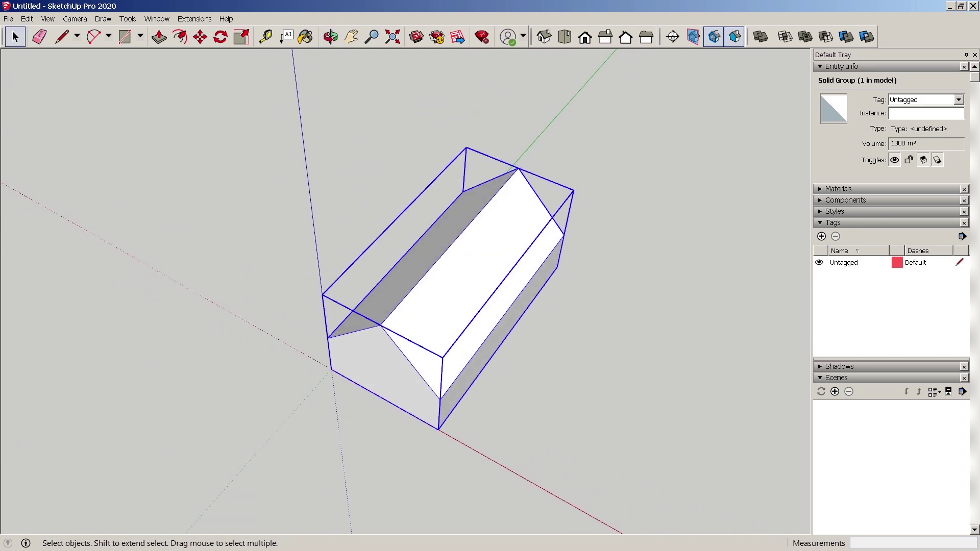
key("m")
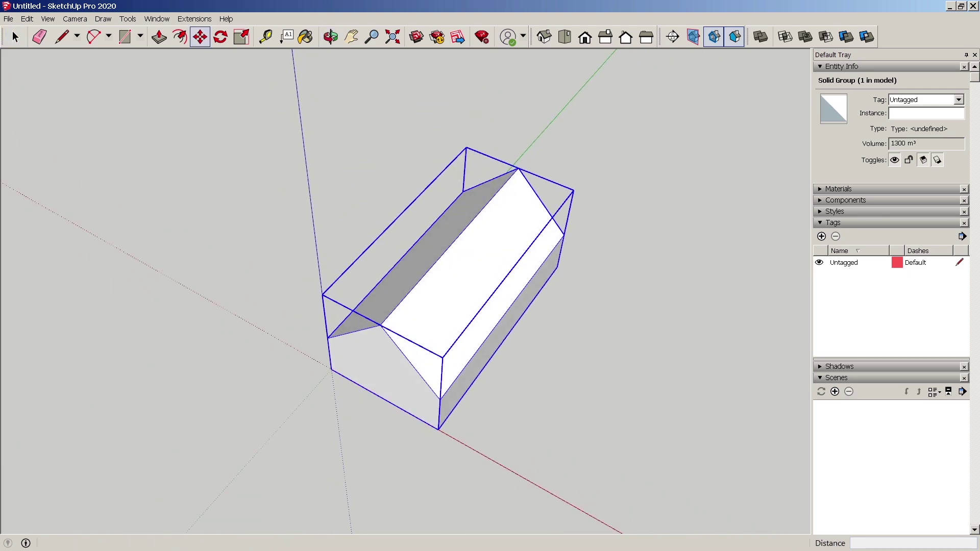
left_click(557, 266)
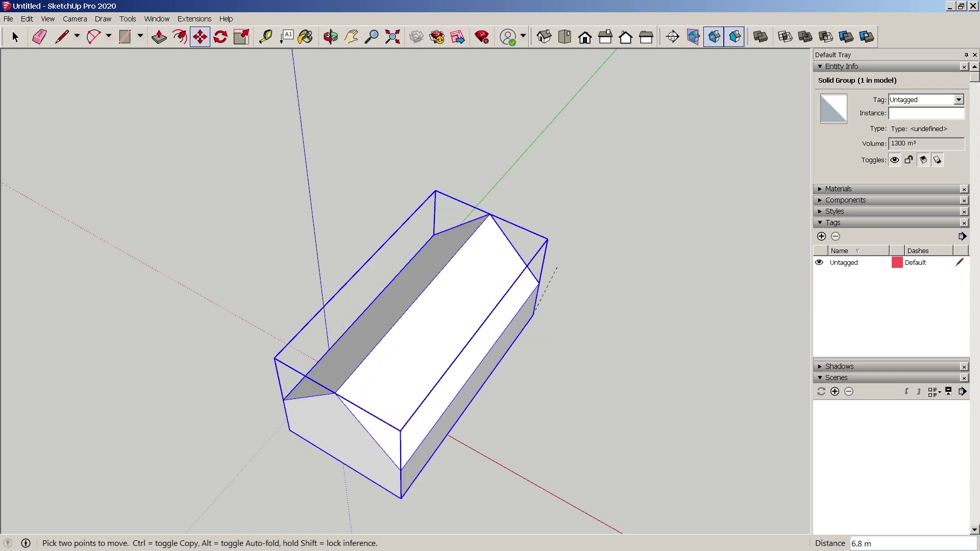
key("ctrl")
left_click(505, 333)
Rotate the copied house 90 degrees horizontally about the midpoint of the original's long bottom edge
key("q")
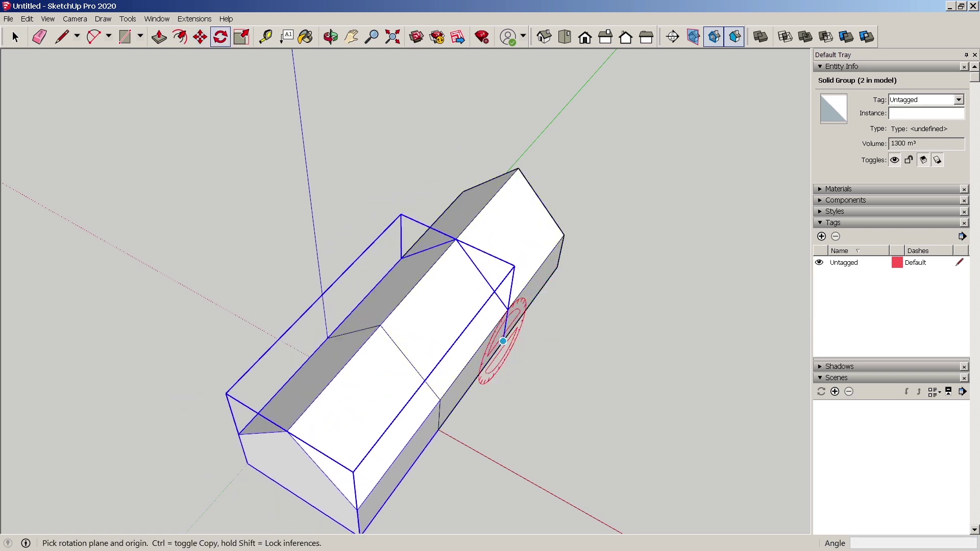
middle_click_drag(503, 525, 437, 470)
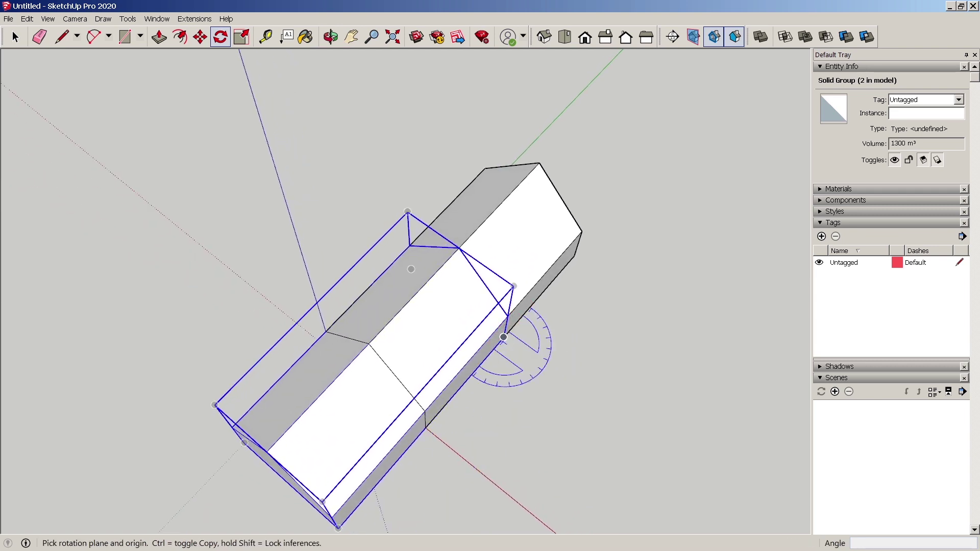
left_click(504, 344)
left_click(573, 296)
type("90")
key("Return")
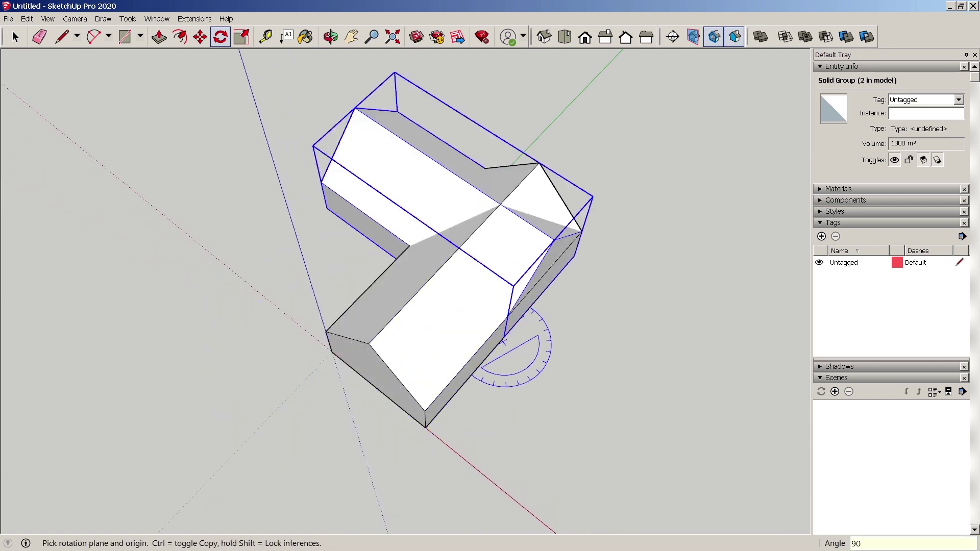
key("space")
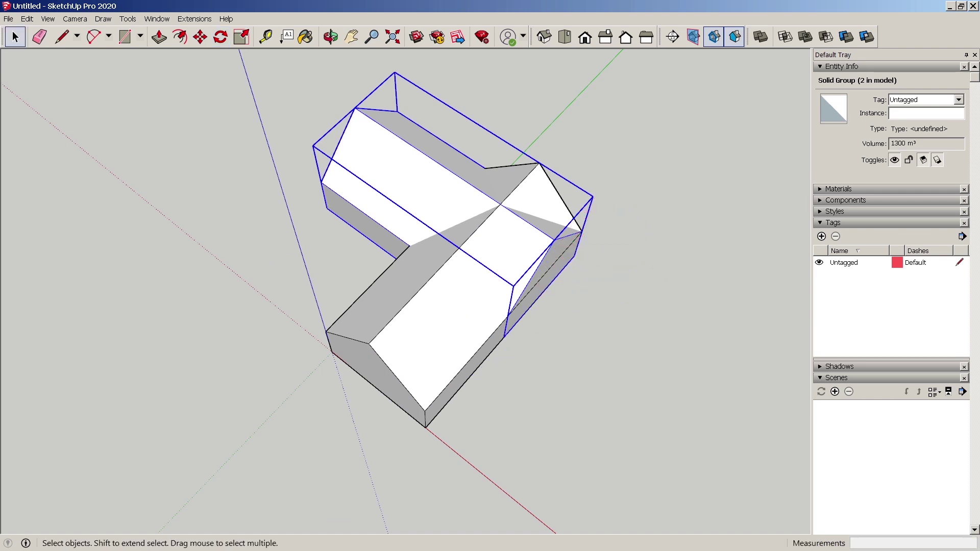
Move the rotated copy so its gable end's bottom midpoint meets the midpoint of the original's long bottom edge
key("m")
left_click(399, 139)
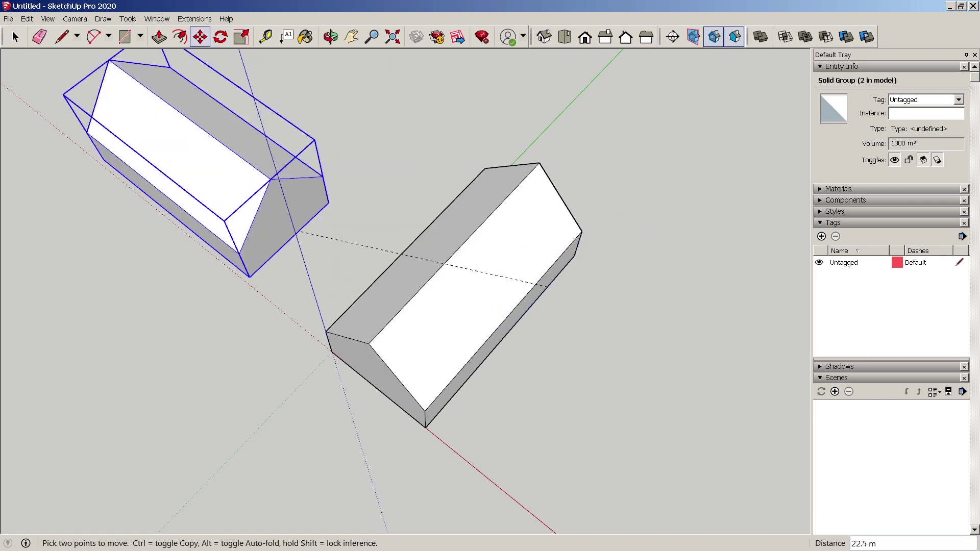
left_click(313, 221)
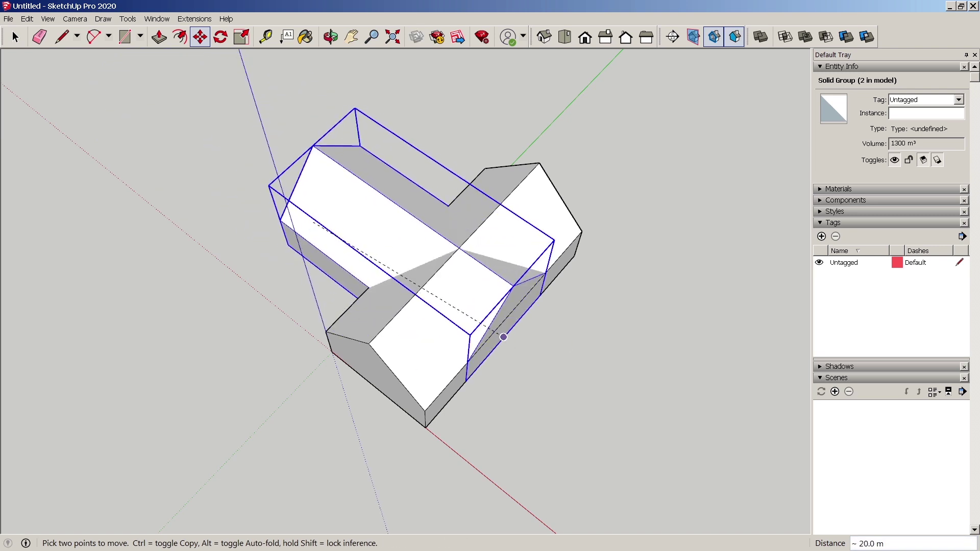
left_click(504, 334)
key("space")
Examine from several angles how the two crossing gabled volumes intersect
middle_click_drag(472, 375, 490, 281)
scroll(490, 281, "up", 4)
middle_click_drag(408, 286, 470, 255)
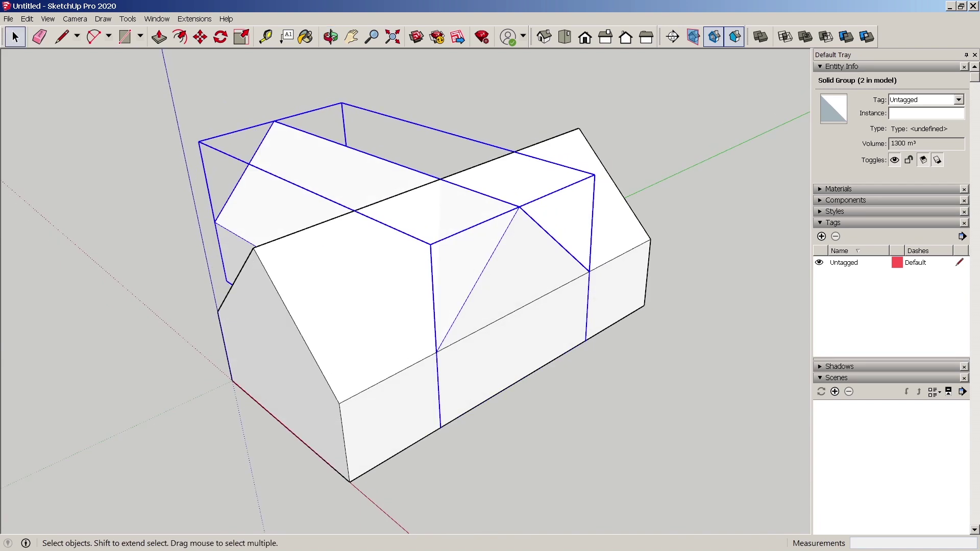
middle_click_drag(460, 255, 449, 301)
middle_click_drag(475, 204, 474, 270)
scroll(587, 222, "down", 3)
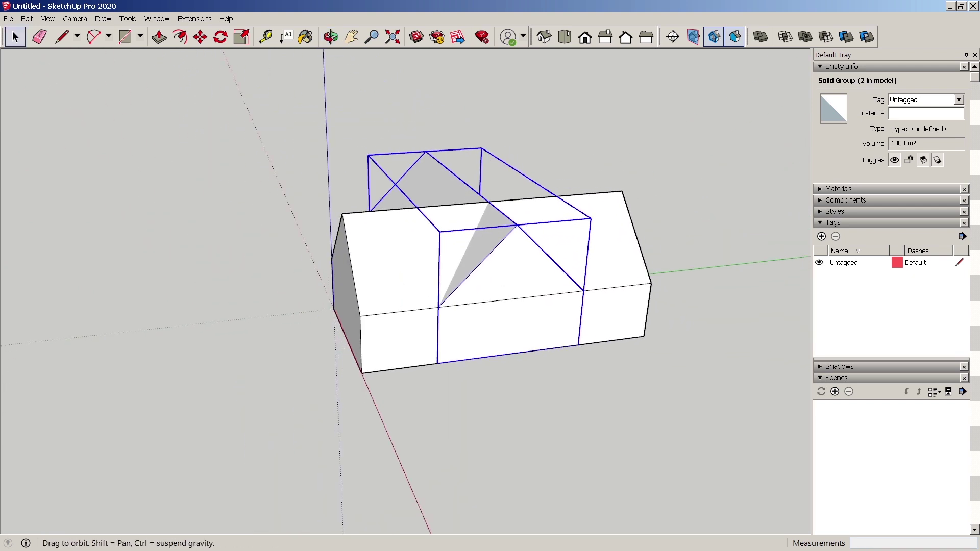
middle_click_drag(390, 219, 454, 240)
scroll(454, 240, "up", 1)
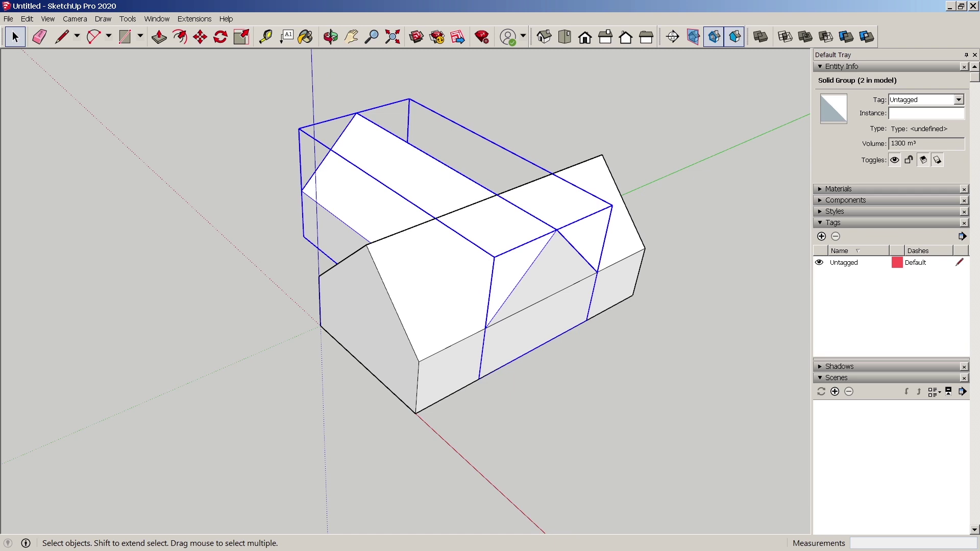
Offset the gable end face of the crossing volume inward by about 0.8 m inside its group
double_click(559, 278)
middle_click_drag(559, 279, 521, 260)
scroll(521, 261, "up", 2)
left_click(523, 263)
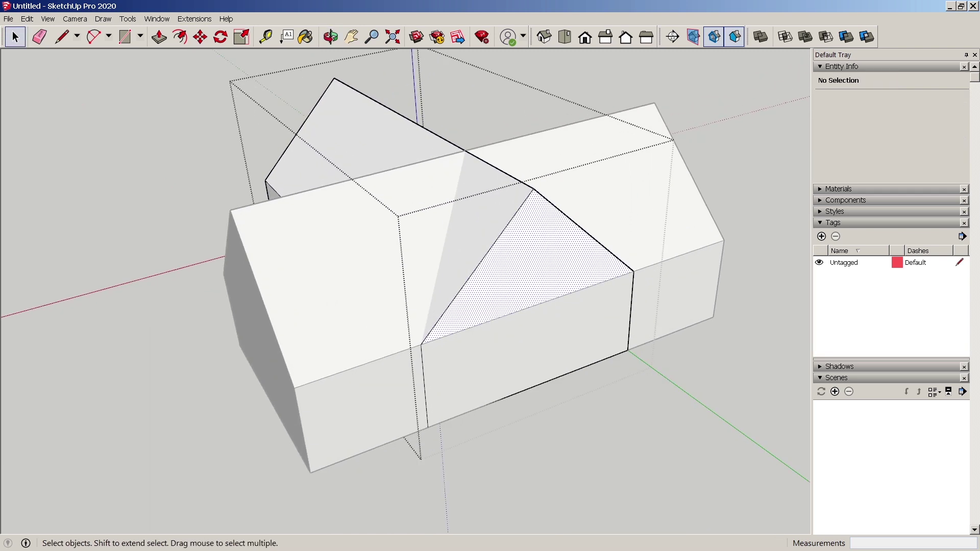
scroll(536, 234, "up", 2)
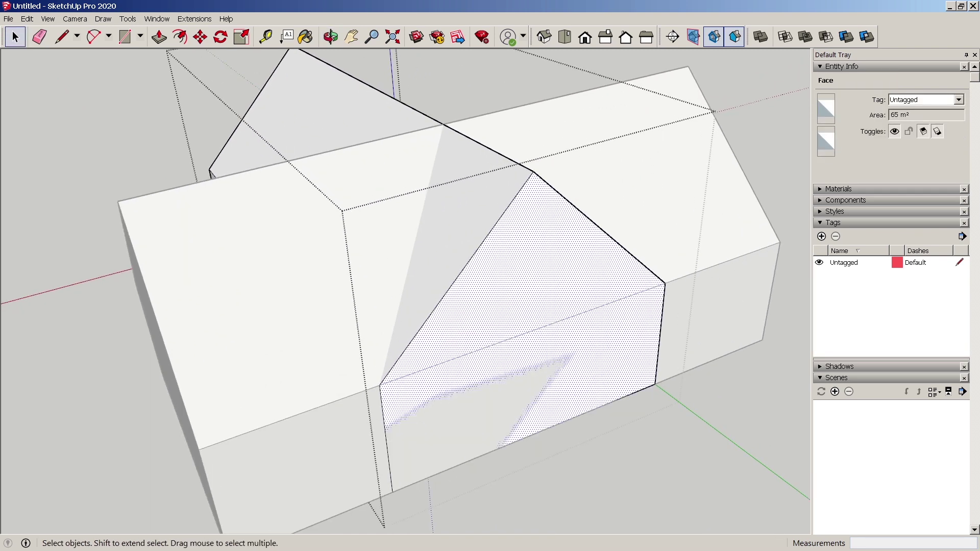
key("f")
key("space")
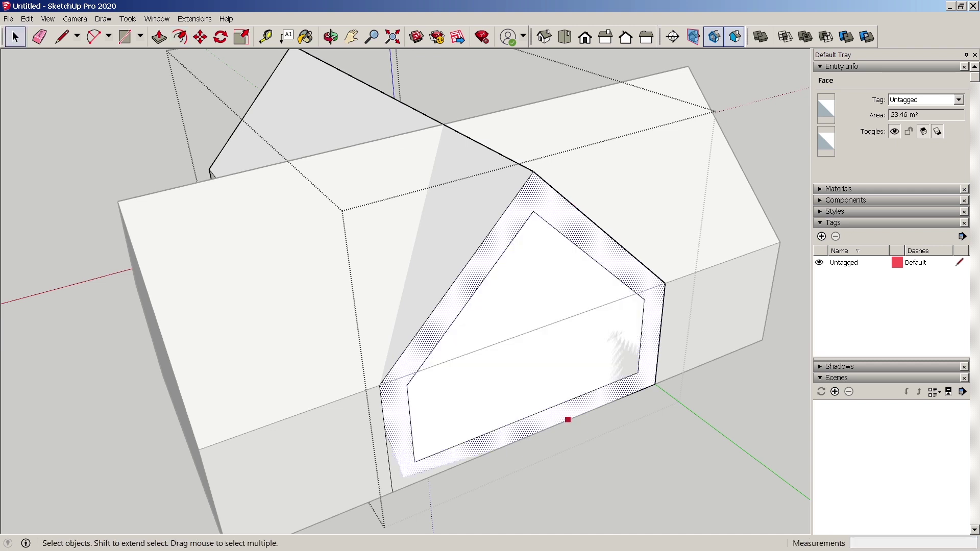
Move the inner outline's bottom edge down about 0.8 m onto the gable end's base edge
left_click(440, 452)
key("m")
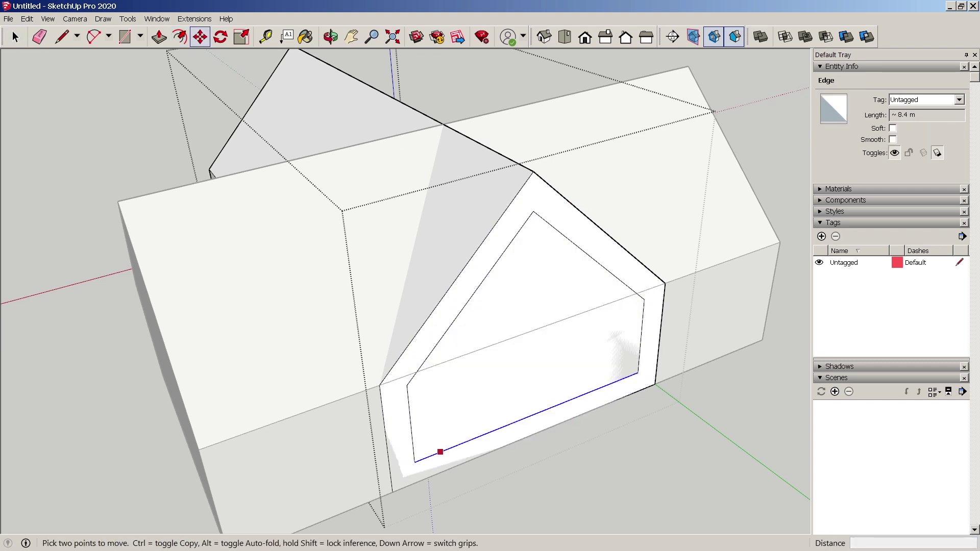
left_click(415, 462)
left_click(416, 481)
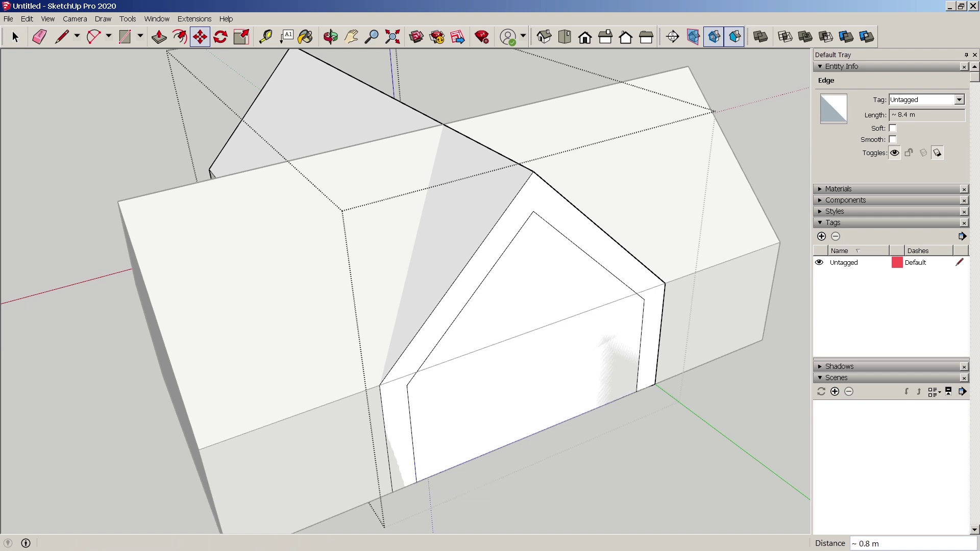
key("space")
Push the inner gable face through the full length of the crossing volume to hollow it out
scroll(600, 420, "down", 3)
left_click(570, 380)
key("p")
left_click(570, 380)
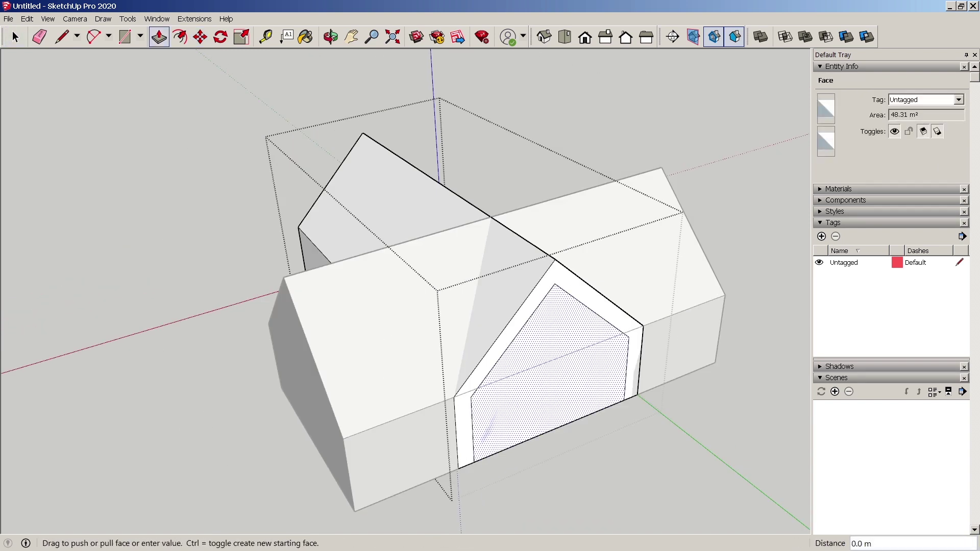
key("space")
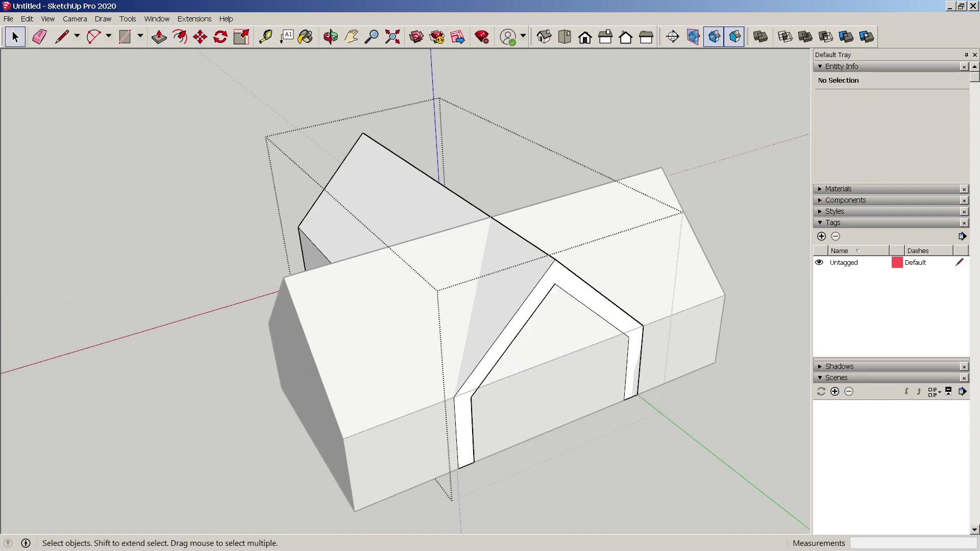
Leave the group and inspect the hollowed crossing volume and the long house volume at the front opening
left_click(503, 297)
middle_click_drag(503, 296, 408, 321)
key("Escape")
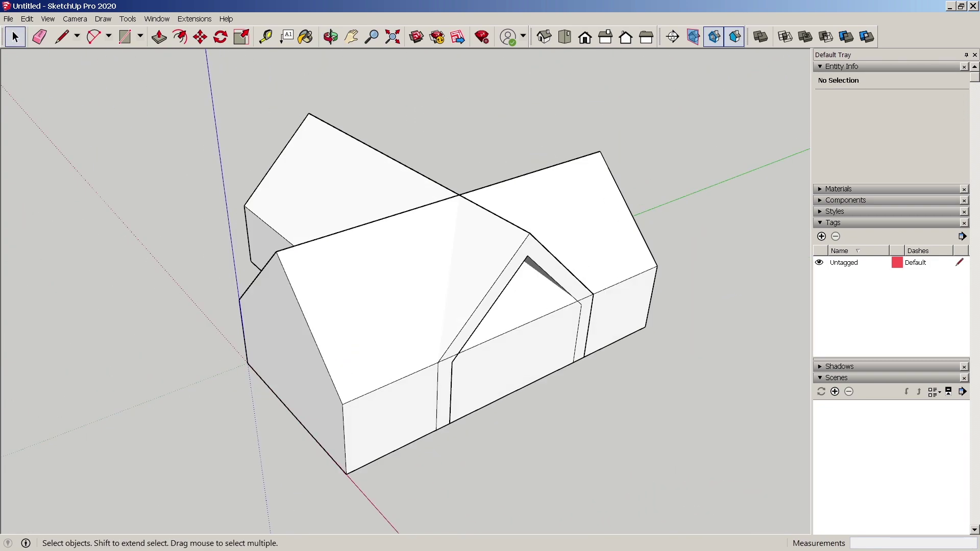
left_click(378, 307)
left_click(408, 128)
left_click(332, 189)
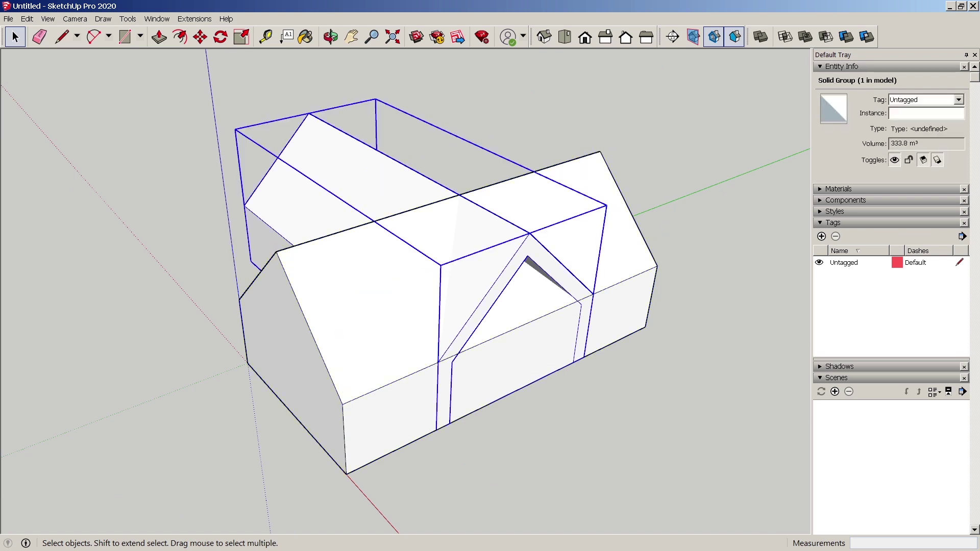
left_click(603, 127)
middle_click_drag(572, 286, 418, 291)
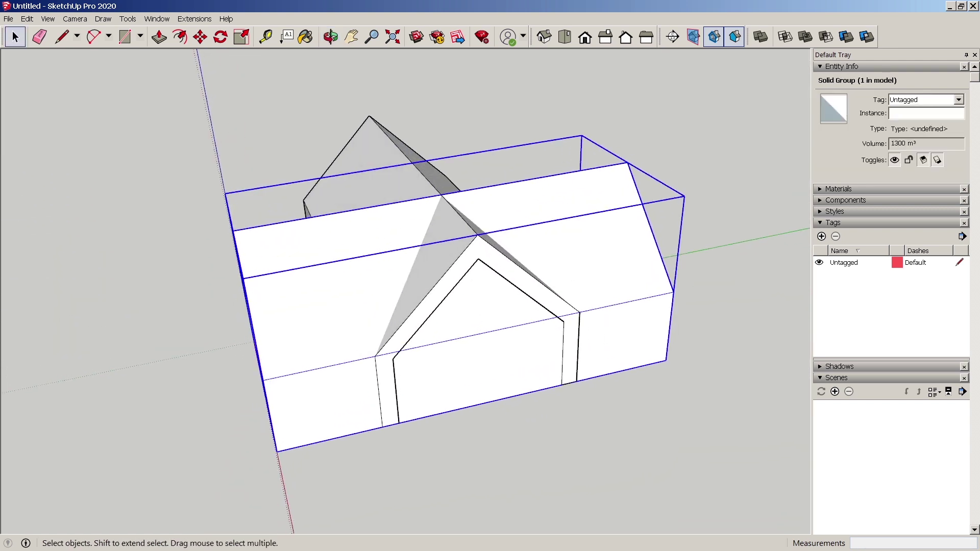
Inside the crossing group, draw a line across the base of the front opening to close it with a face
left_click(434, 270)
double_click(434, 271)
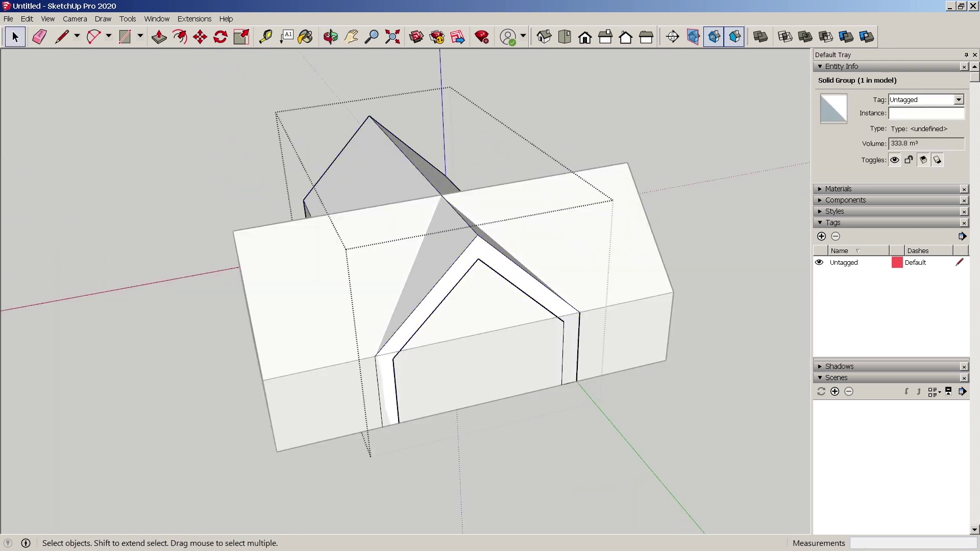
key("l")
left_click(399, 423)
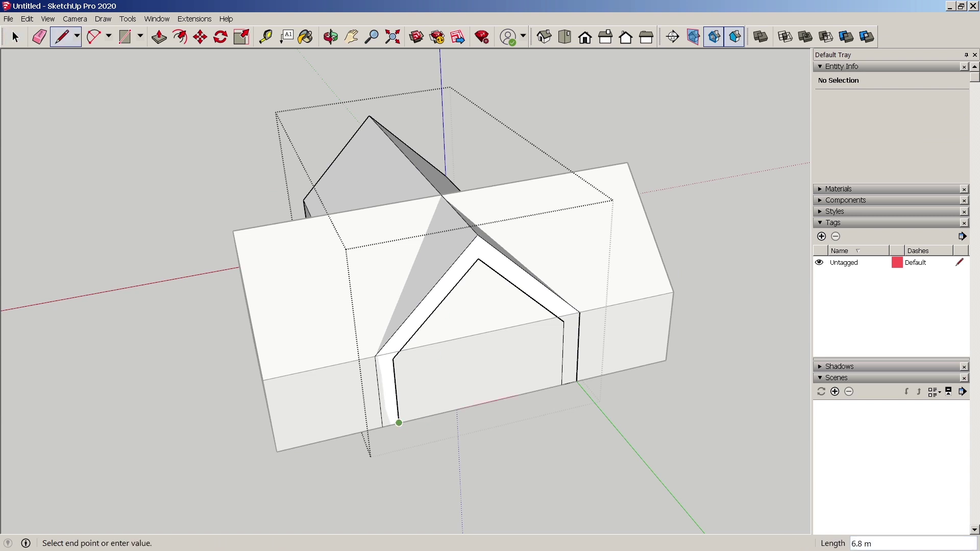
left_click(562, 385)
Copy the opening's infill face with its edges, and delete the face and its bottom edge from the group
key("space")
left_click(490, 347)
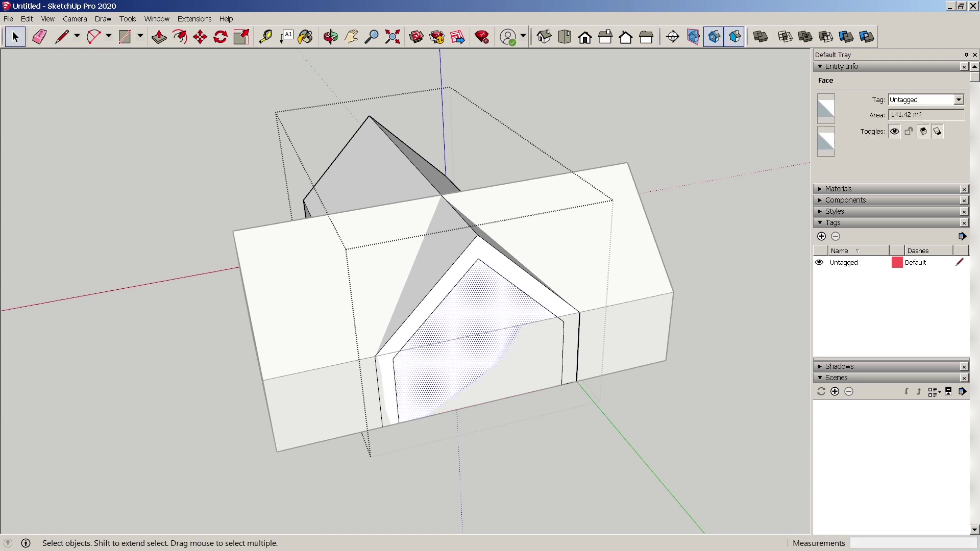
double_click(612, 326)
key("Escape")
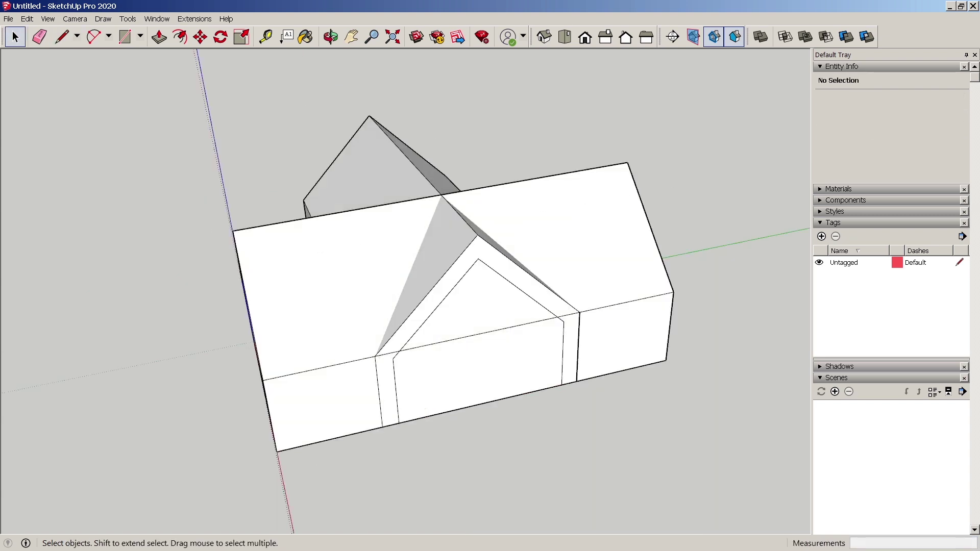
double_click(476, 312)
double_click(476, 311)
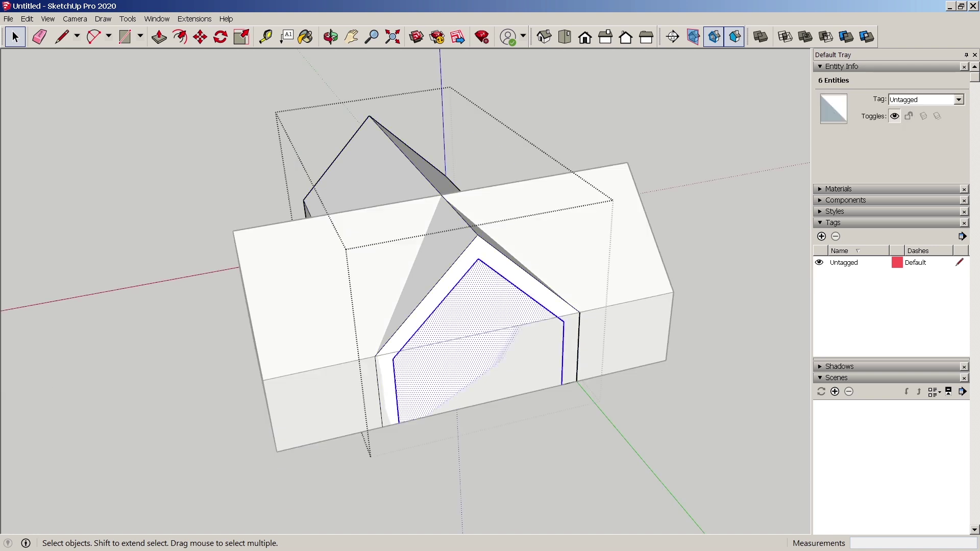
left_click_drag(510, 428, 493, 380)
key("Delete")
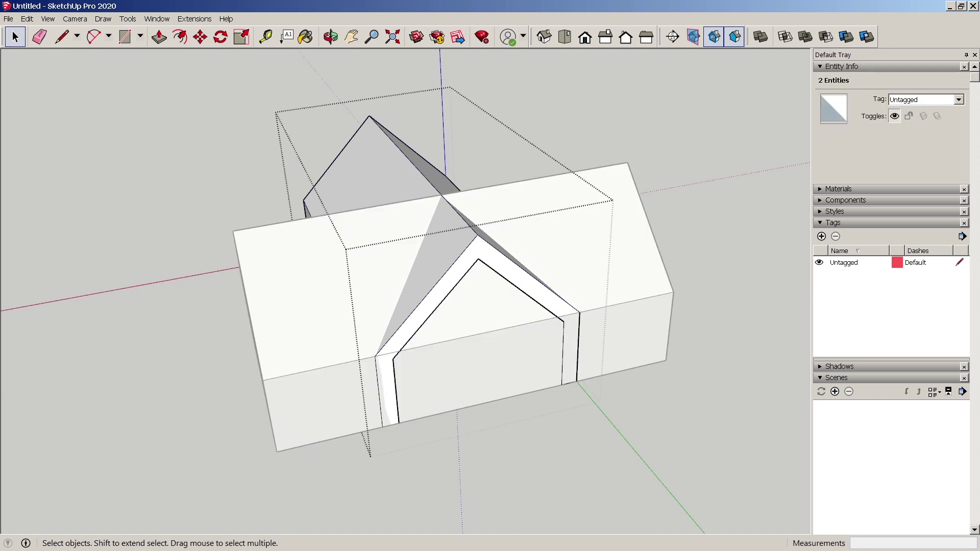
Outside the group, paste the copied face at the front opening's bottom corner
key("Escape")
left_click(489, 368)
left_click(526, 282)
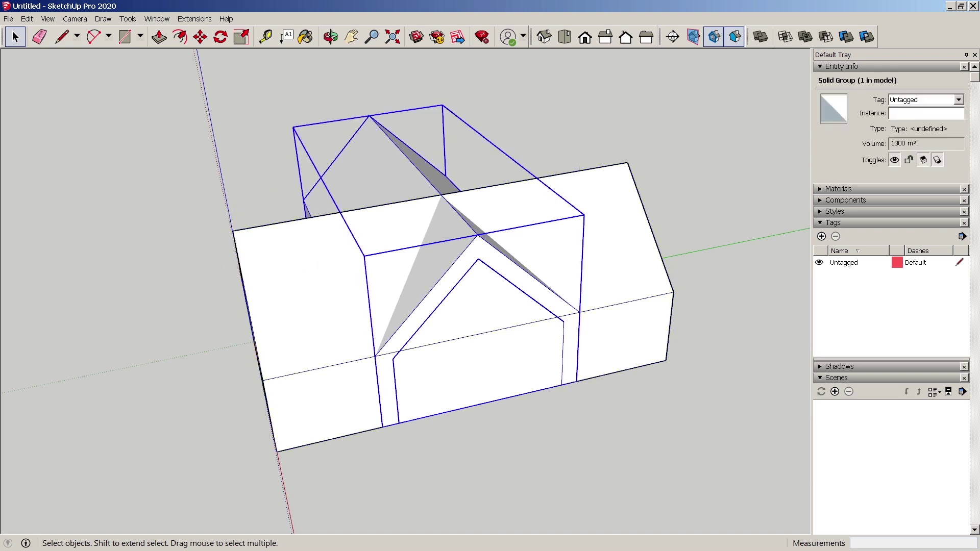
key("ctrl+v")
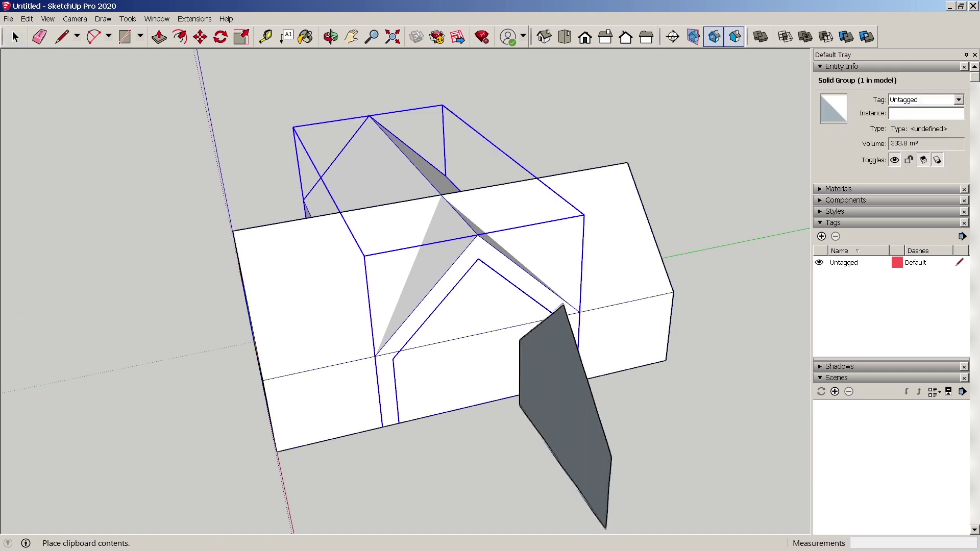
left_click(562, 385)
Rotate the pasted face 90 degrees horizontally about that bottom corner so it fills the opening
key("q")
left_click(562, 385)
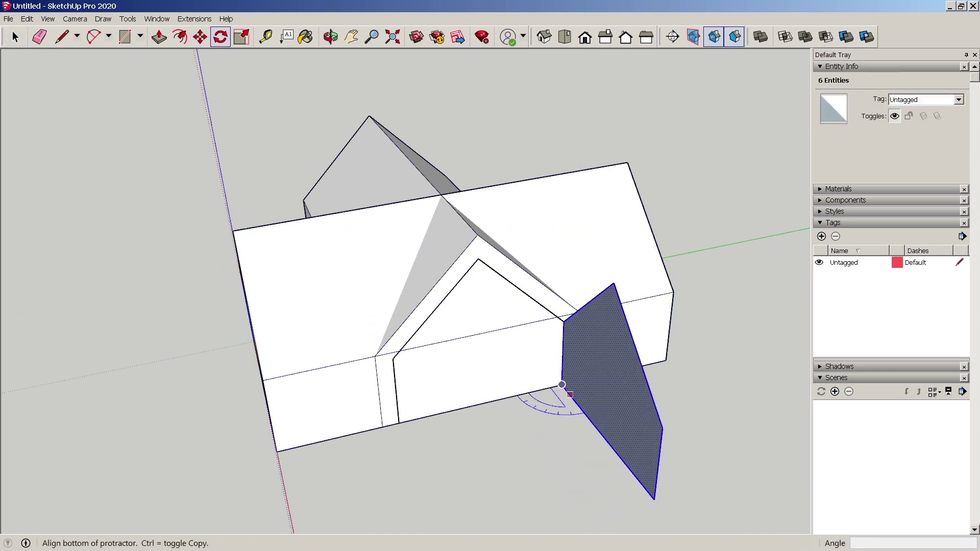
left_click(598, 431)
type("90")
key("Return")
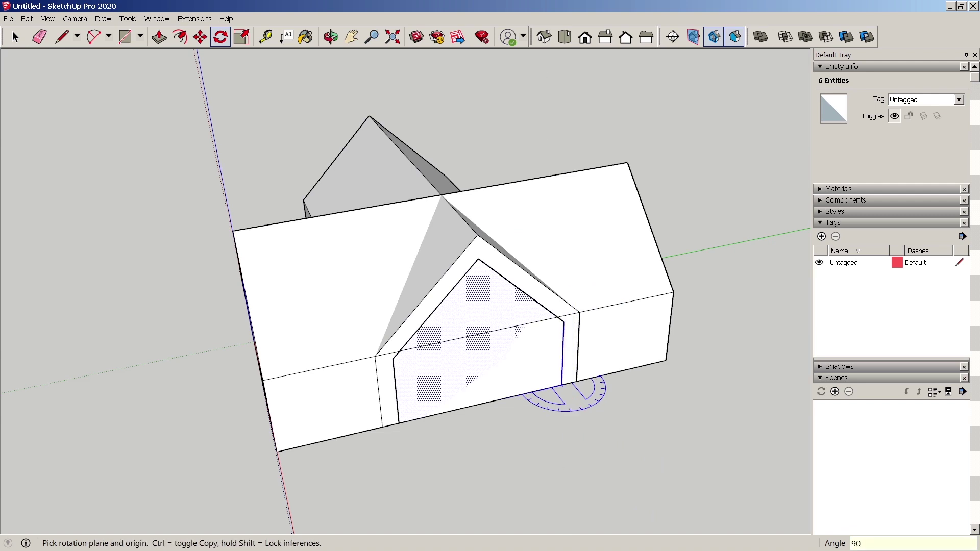
key("space")
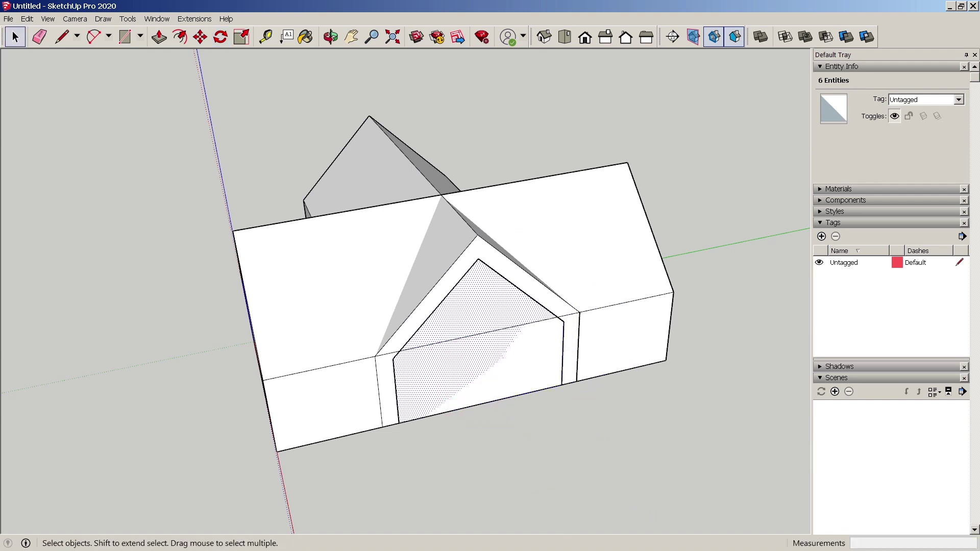
Push/Pull the infill face back through the house to well beyond the rear gable end
key("p")
left_click(475, 331)
left_click(317, 120)
key("space")
Group all the geometry of the long extruded gable block
left_click(316, 122)
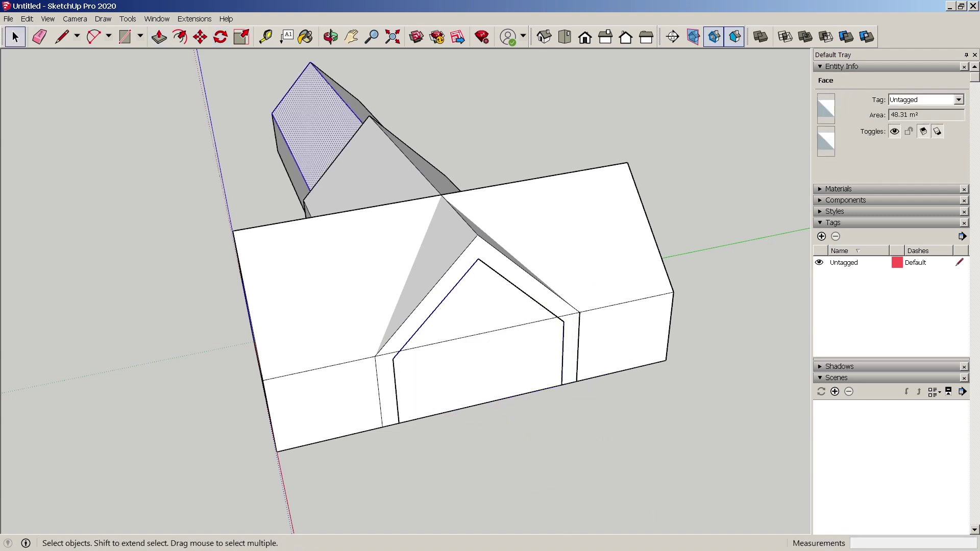
triple_click(335, 105)
right_click(337, 105)
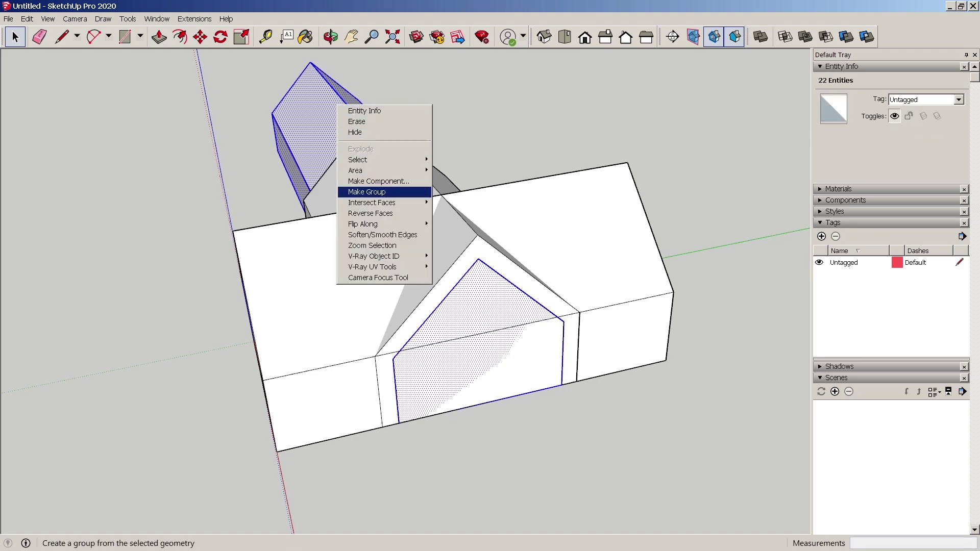
left_click(366, 192)
middle_click_drag(388, 214, 372, 174)
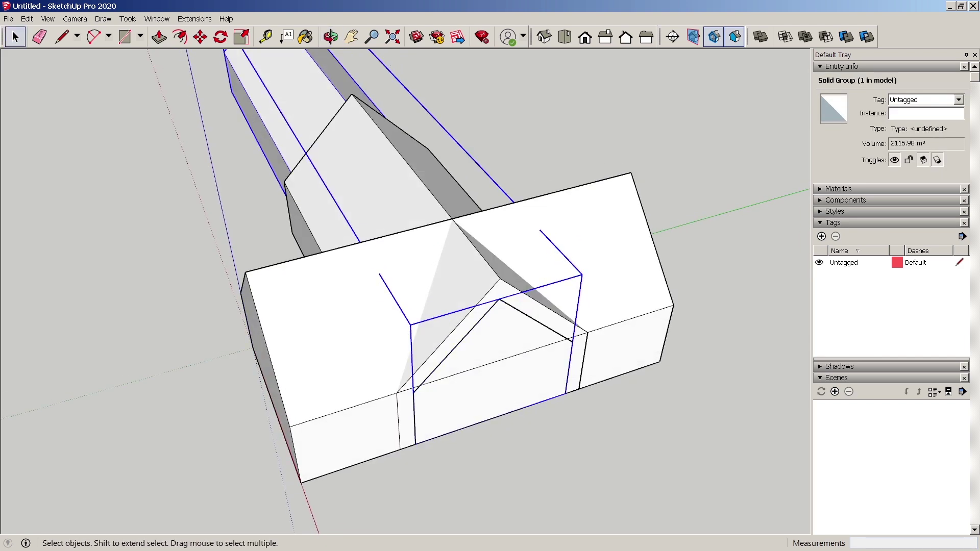
Move the gable block group lengthwise so it projects out in front of the opening
key("m")
left_click(619, 175)
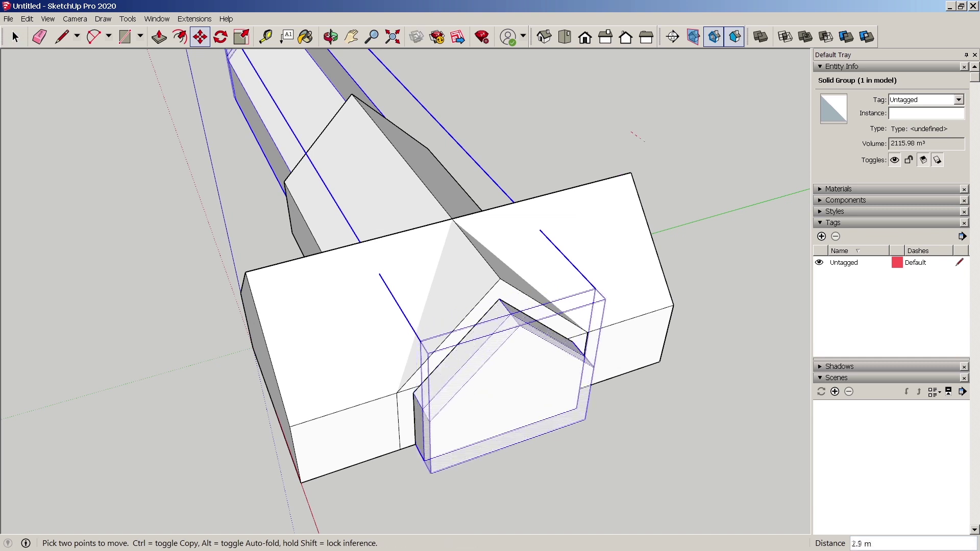
left_click(657, 214)
key("space")
middle_click_drag(510, 285, 577, 240)
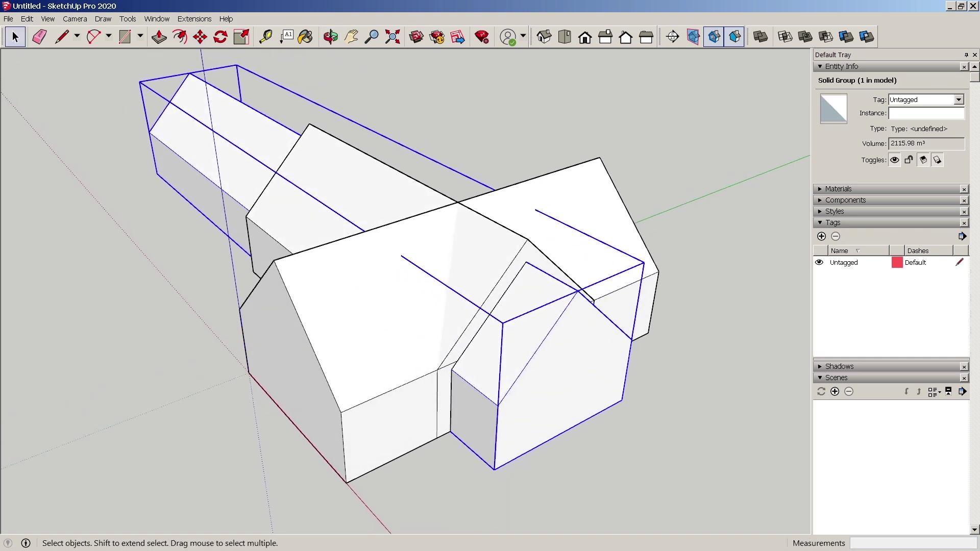
Subtract the gable block from the long house volume to clear the passage through it
left_click(393, 317, "shift")
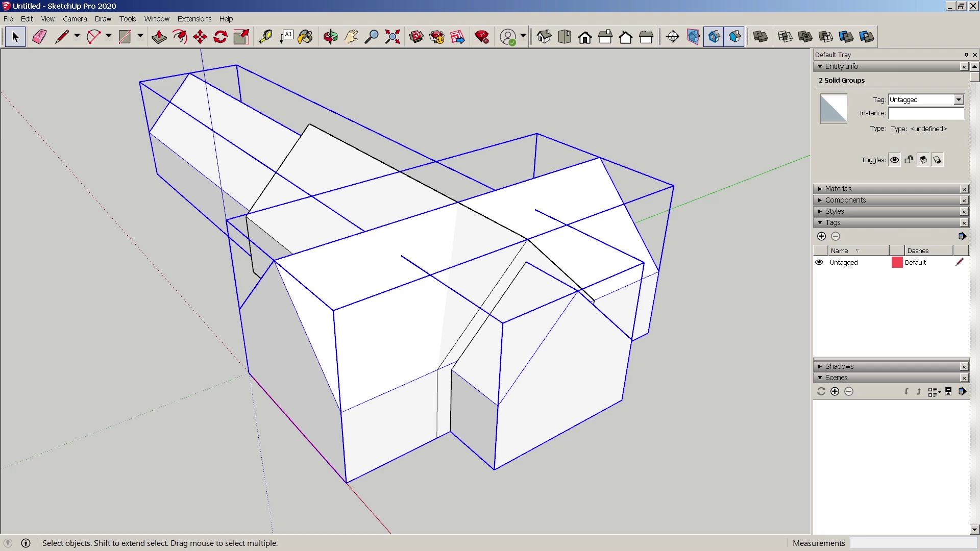
left_click(434, 485)
left_click(552, 388)
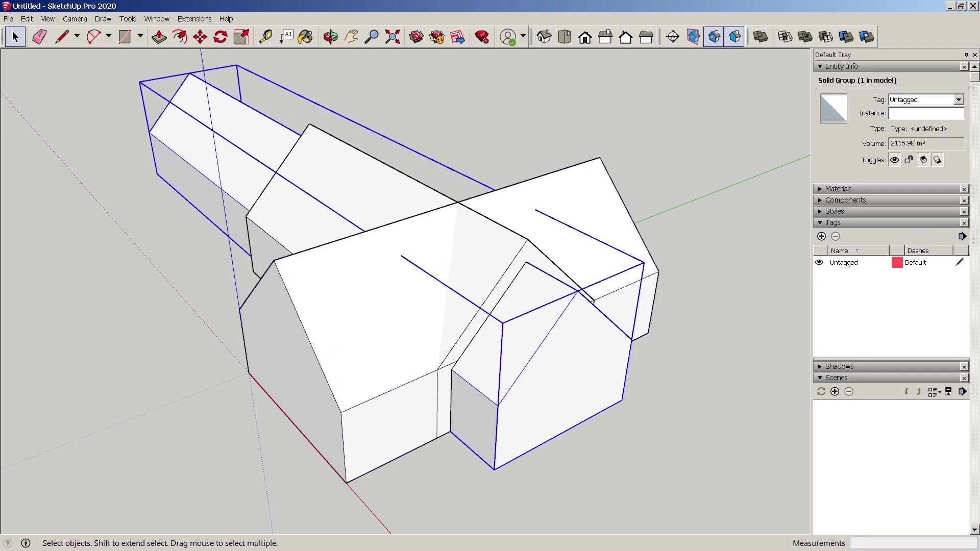
left_click(393, 316, "shift")
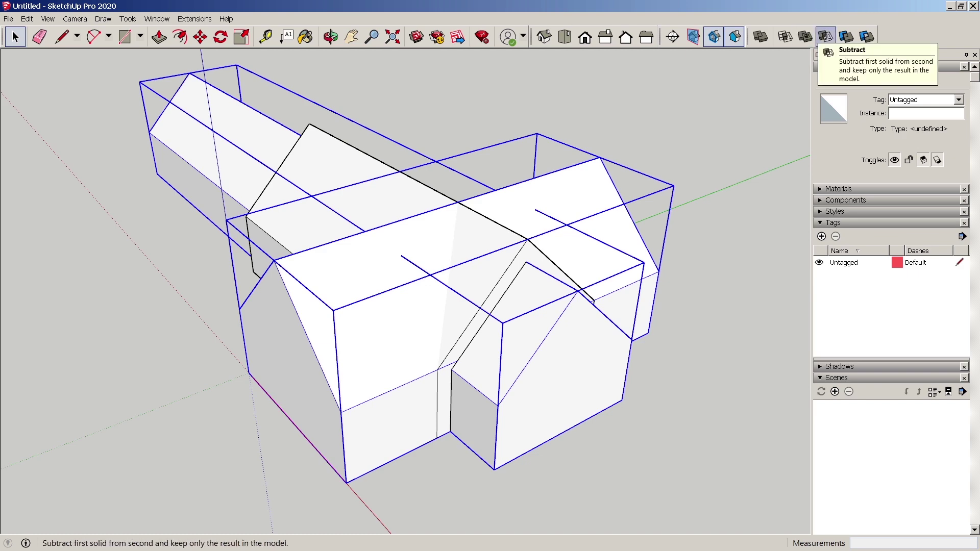
left_click(825, 36)
middle_click_drag(485, 378, 362, 373)
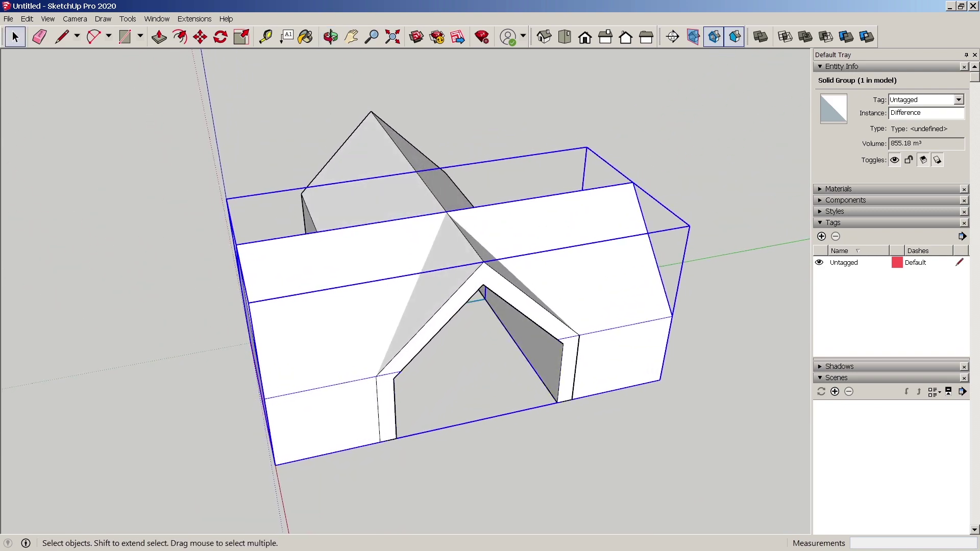
scroll(546, 263, "down", 3)
middle_click_drag(363, 286, 380, 275)
left_click(250, 214)
Save the model as intricatehouse in the Working folder of the Fabrication Toolkit's 02 Module I
left_click(8, 19)
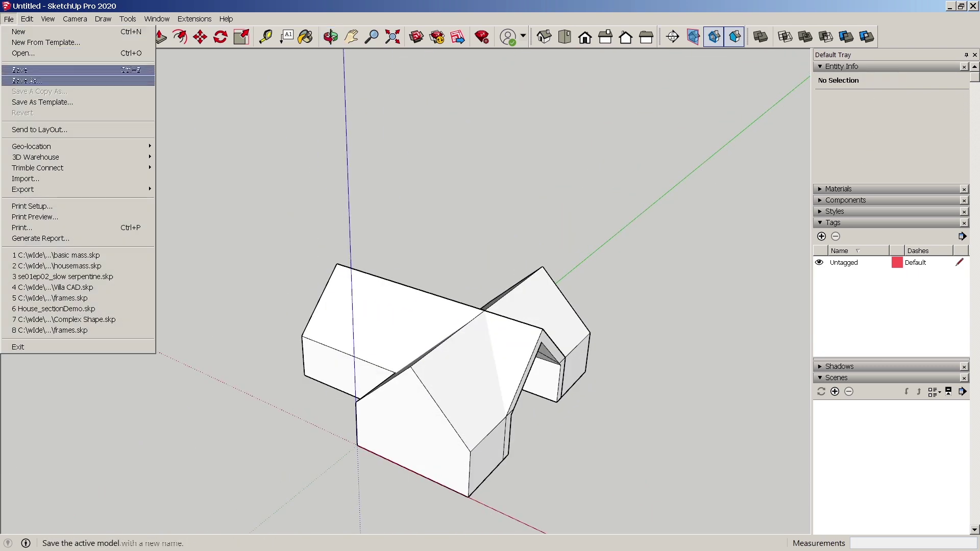
left_click(23, 80)
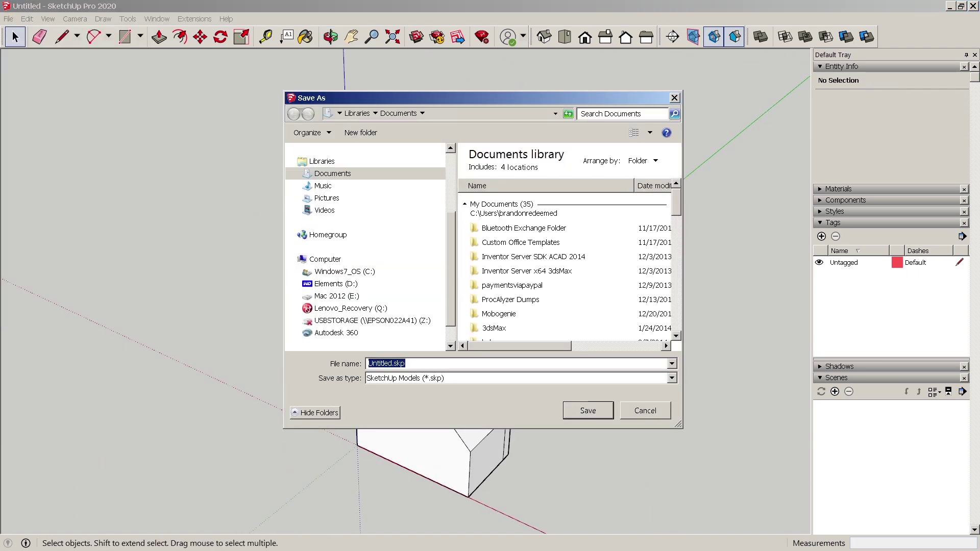
left_click(336, 227)
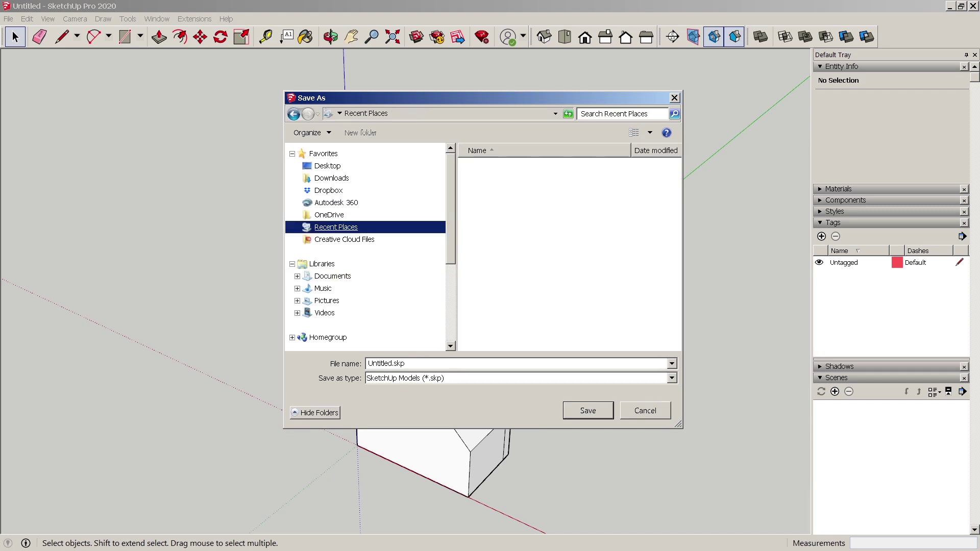
left_click(652, 150)
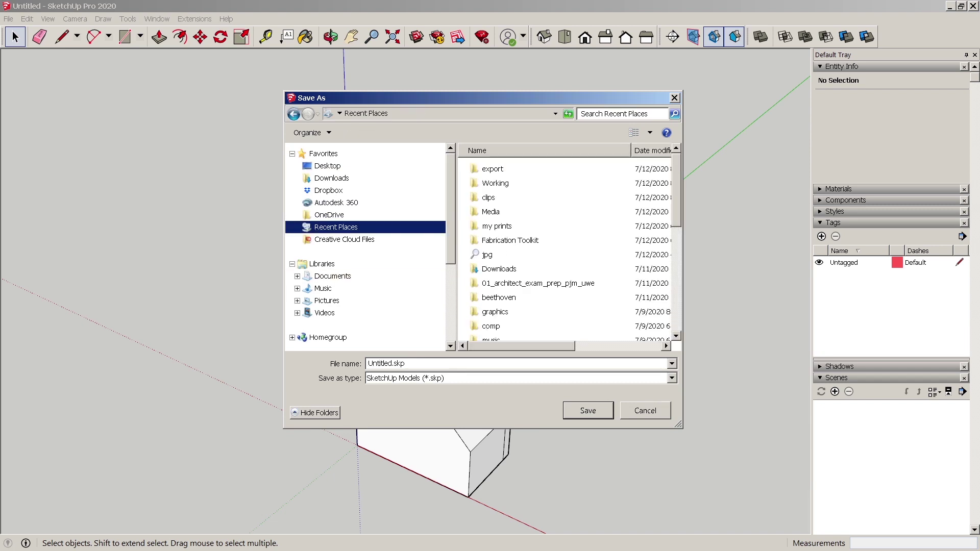
double_click(495, 183)
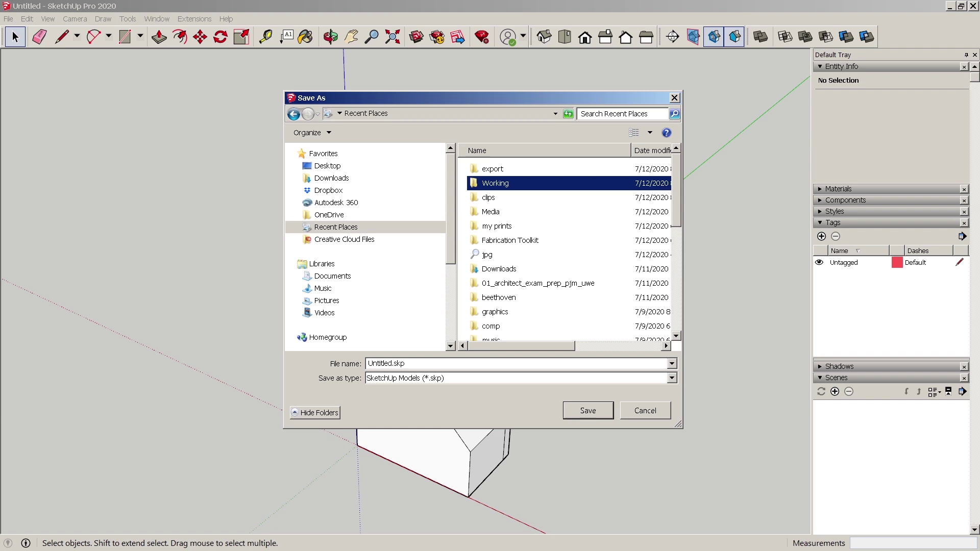
key("Return")
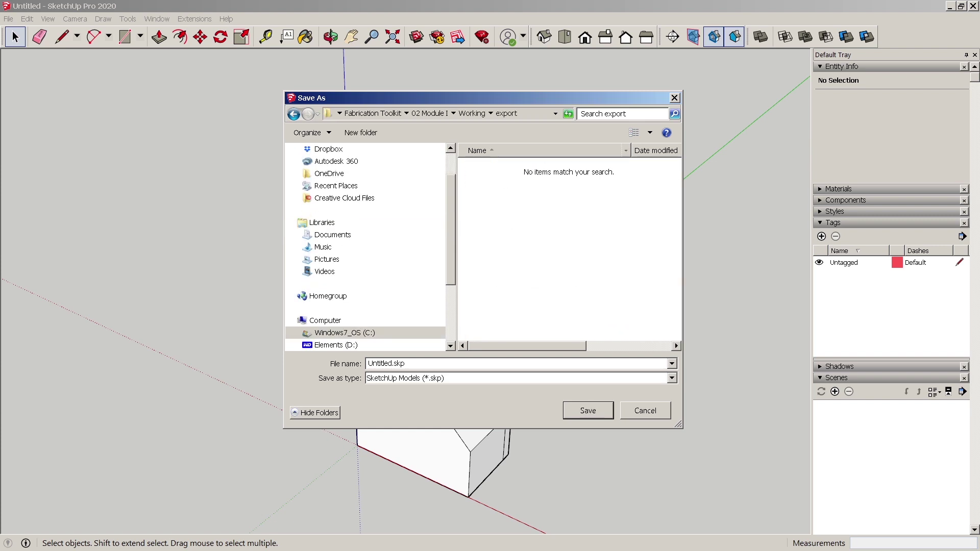
left_click(472, 114)
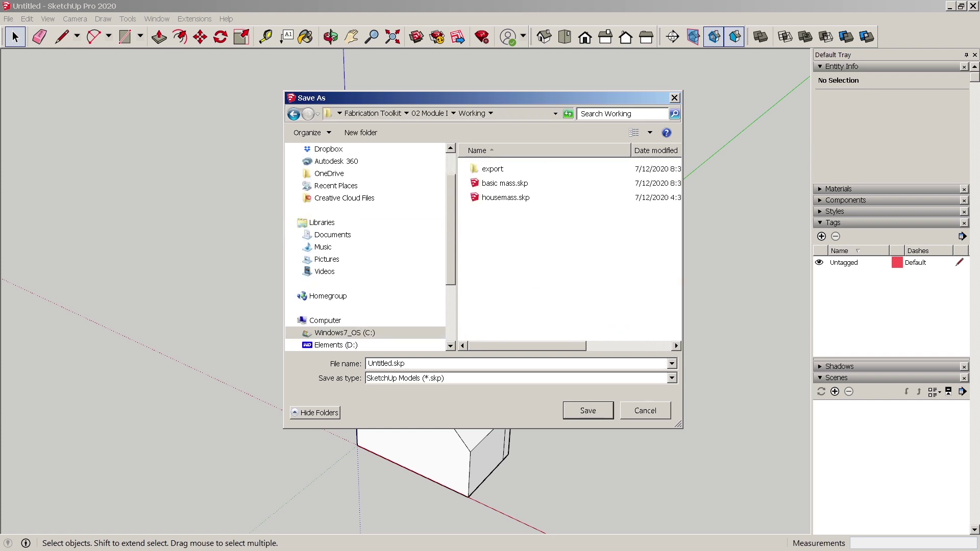
left_click(394, 364)
type("intricatehouse")
key("Return")
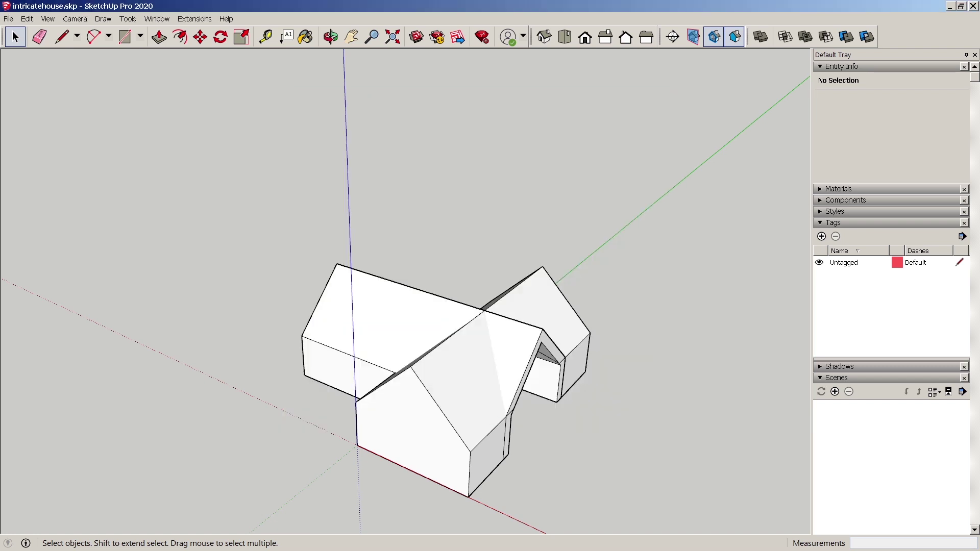
Examine the cleared gabled passage and the intersecting roofs from the passage's open end
middle_click_drag(516, 443, 309, 265)
scroll(371, 454, "up", 3)
middle_click_drag(462, 262, 467, 294)
scroll(481, 278, "up", 3)
scroll(547, 263, "up", 1)
mouse_move(380, 258)
middle_mouse_down()
mouse_move(366, 270)
mouse_move(408, 311)
mouse_move(366, 271)
mouse_move(409, 256)
mouse_move(371, 278)
mouse_move(370, 264)
middle_mouse_up()
scroll(367, 269, "down", 4)
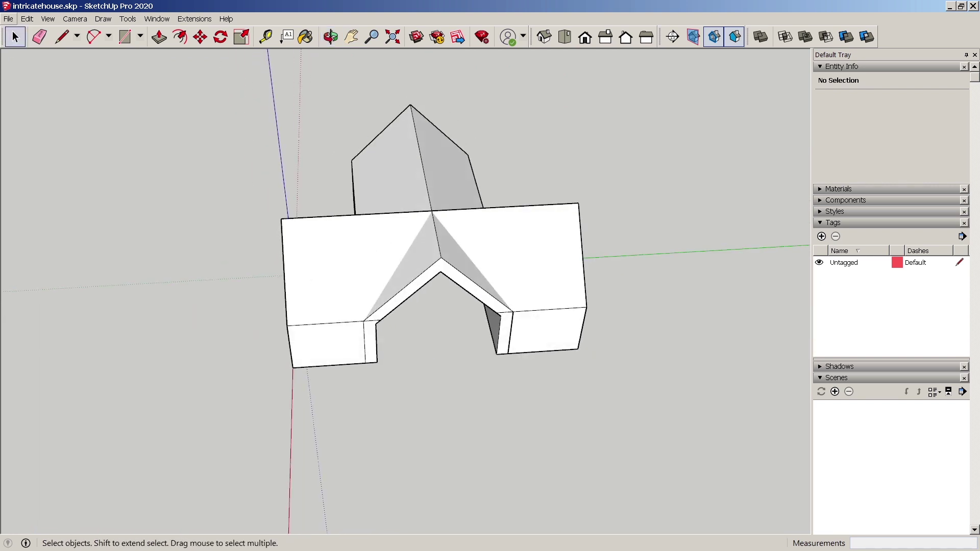
Export the house as the STL file intricatehouse.stl in Binary format with Centimeters units to the Working export folder
left_click(9, 19)
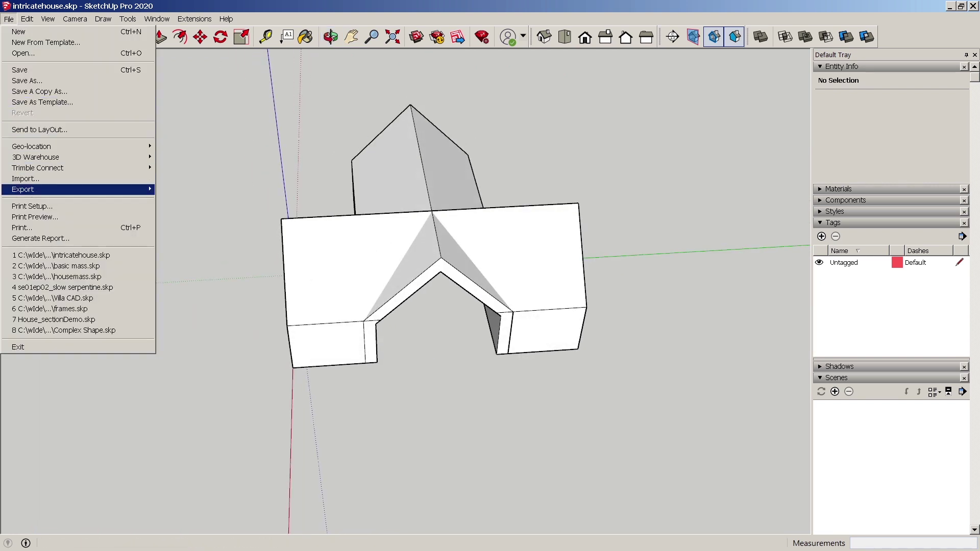
mouse_move(77, 190)
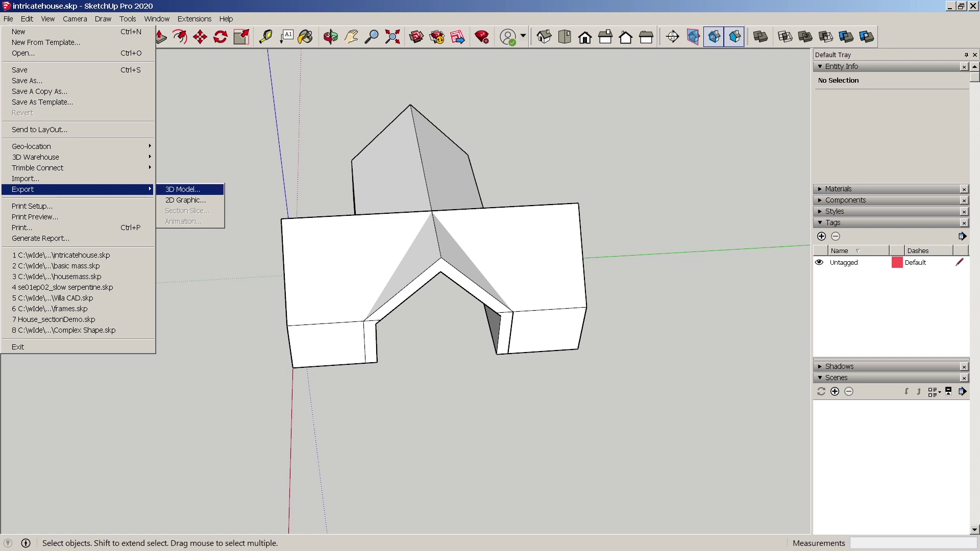
left_click(183, 189)
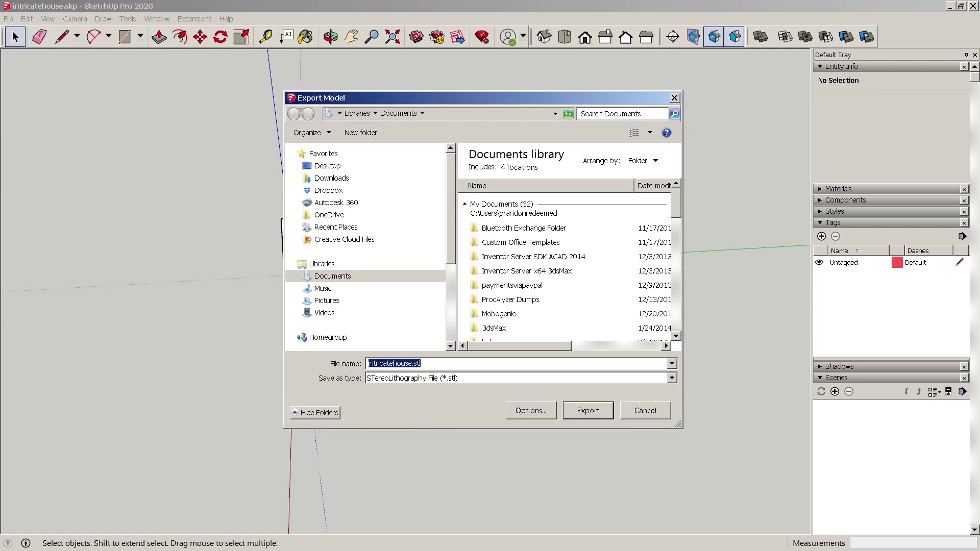
left_click(531, 411)
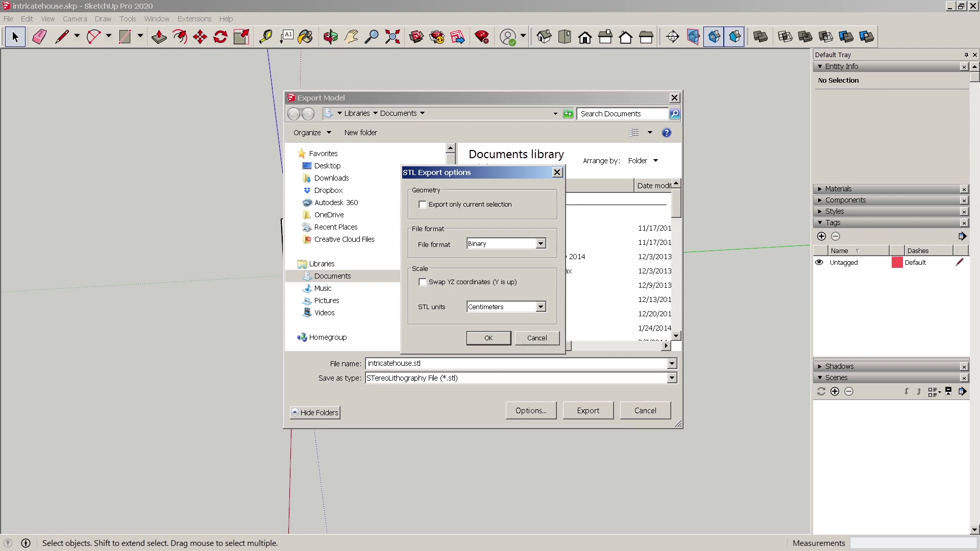
left_click(488, 338)
left_click(336, 227)
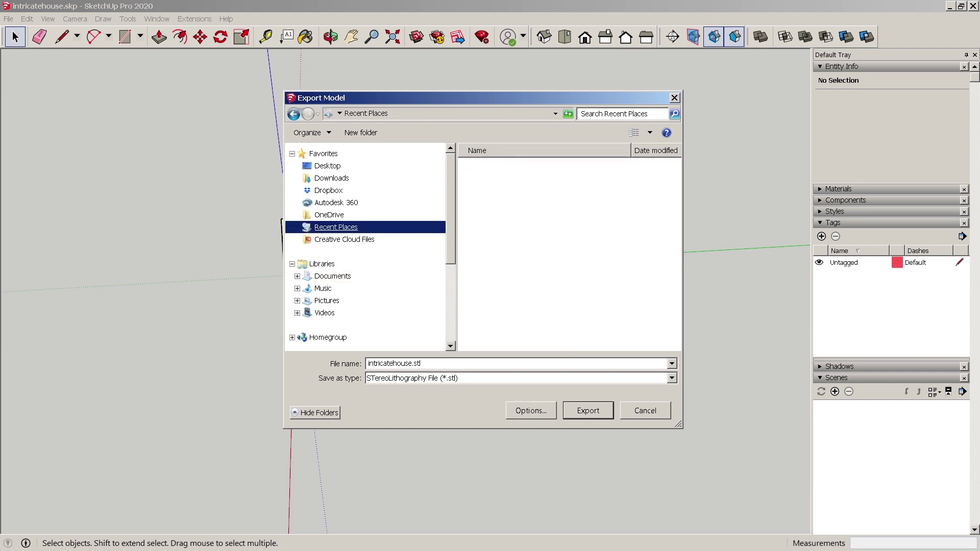
double_click(493, 183)
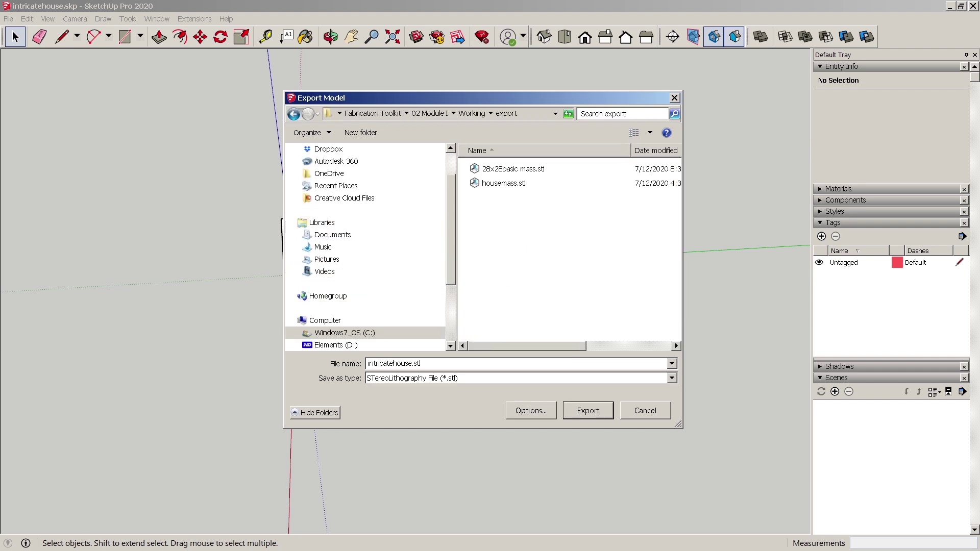
key("Return")
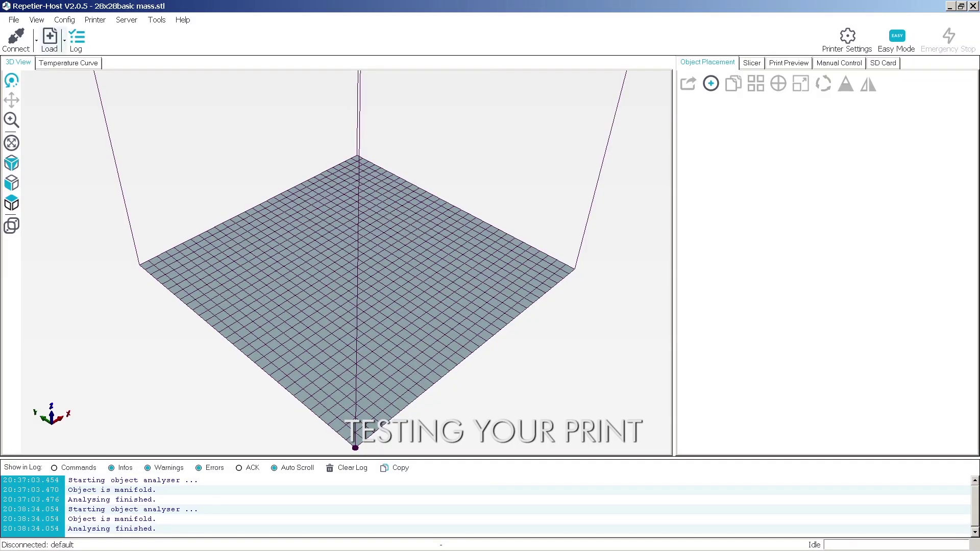
Switch to Repetier-Host, load intricatehouse.stl and scale it uniformly to 0.1, fitted in the view
left_click(49, 38)
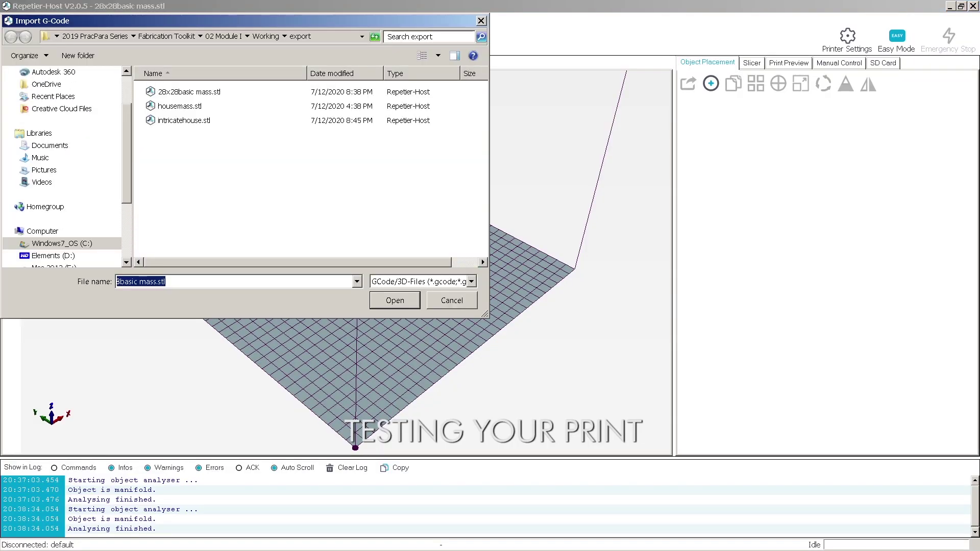
double_click(199, 121)
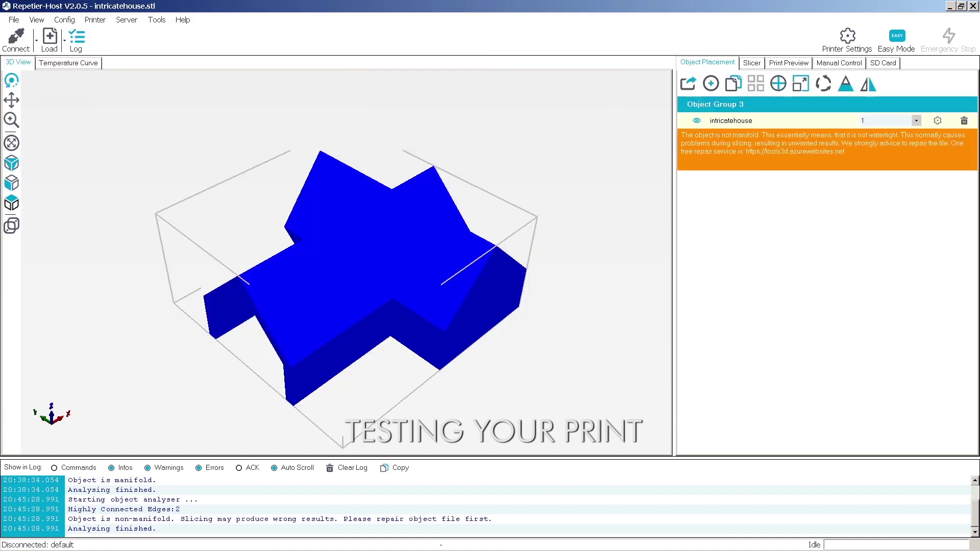
left_click(801, 84)
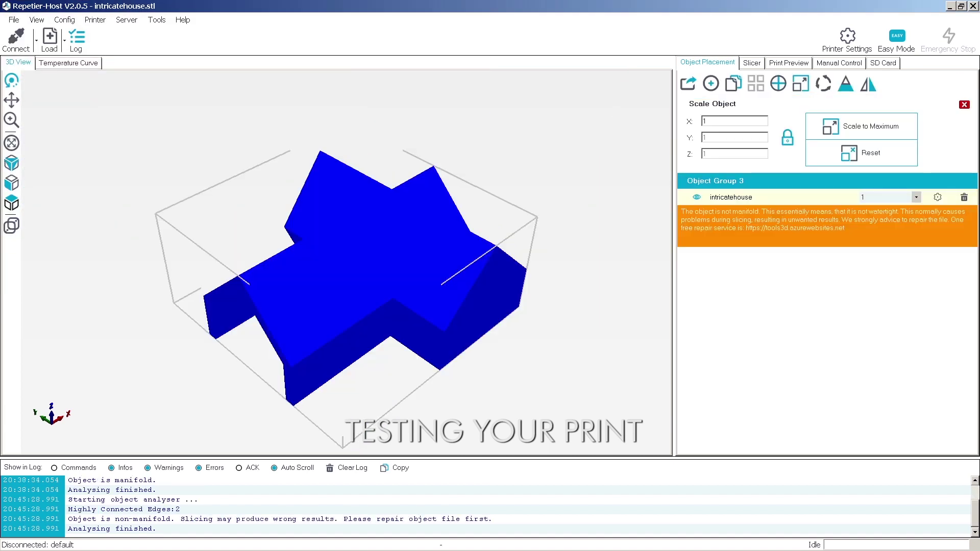
type(".1")
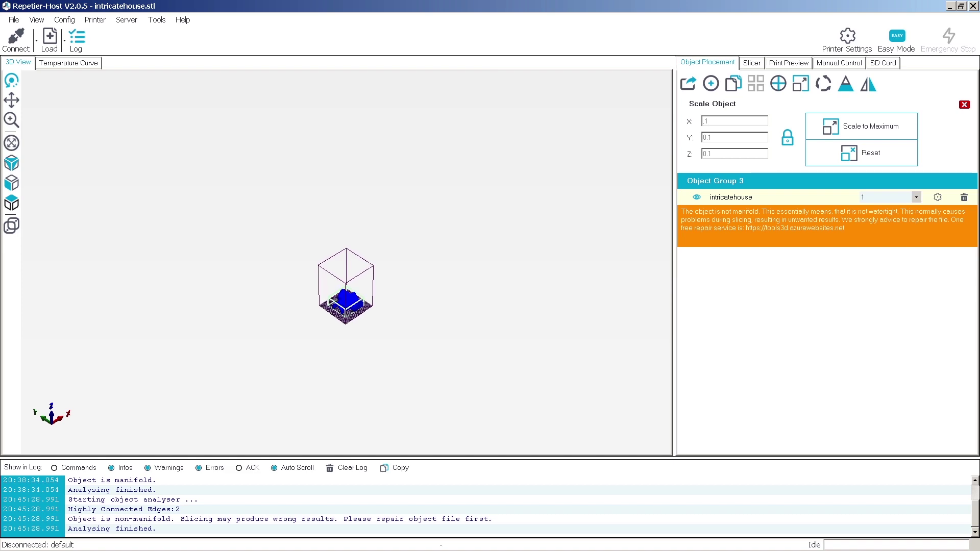
left_click(11, 143)
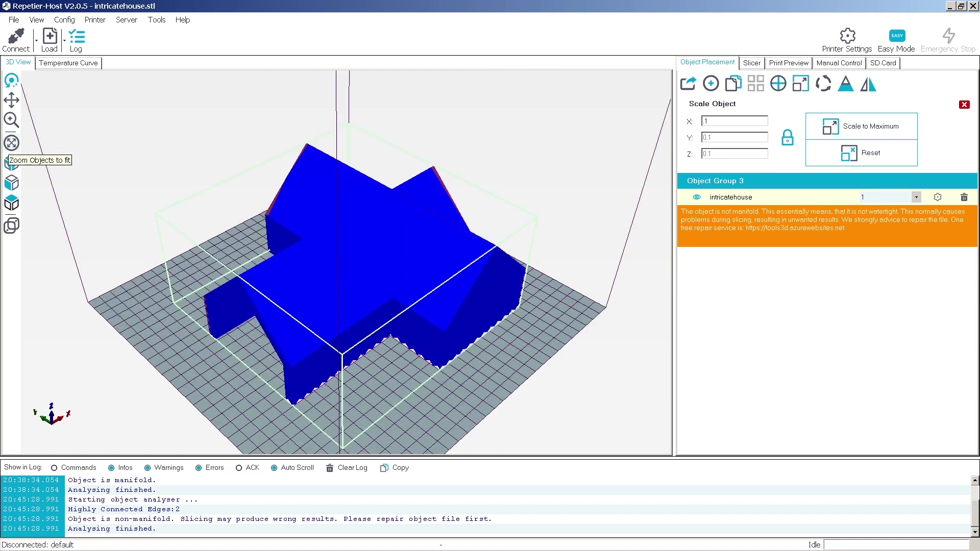
Examine the scaled house on the print bed from several sides, including through its gabled passage
left_click_drag(346, 262, 383, 268)
middle_click_drag(337, 250, 322, 235)
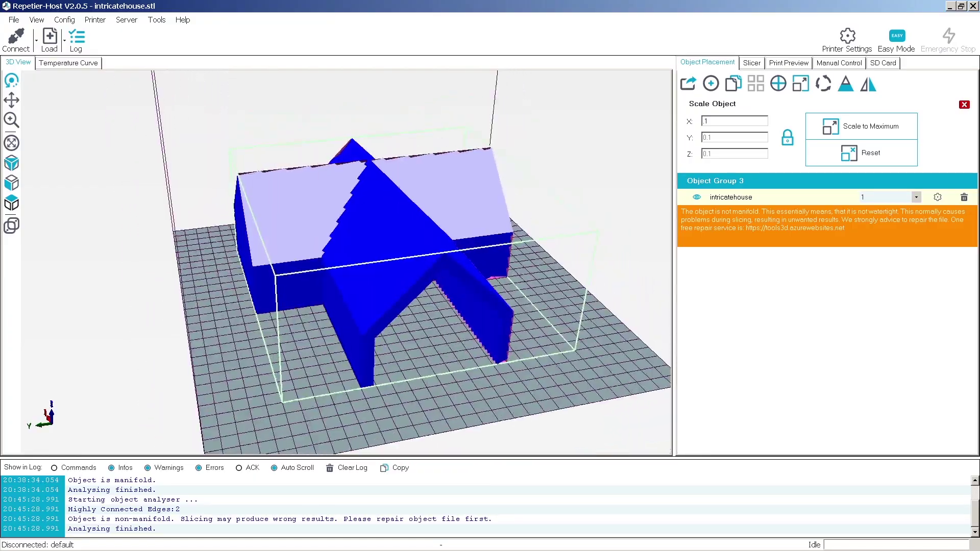
left_click_drag(322, 235, 332, 254)
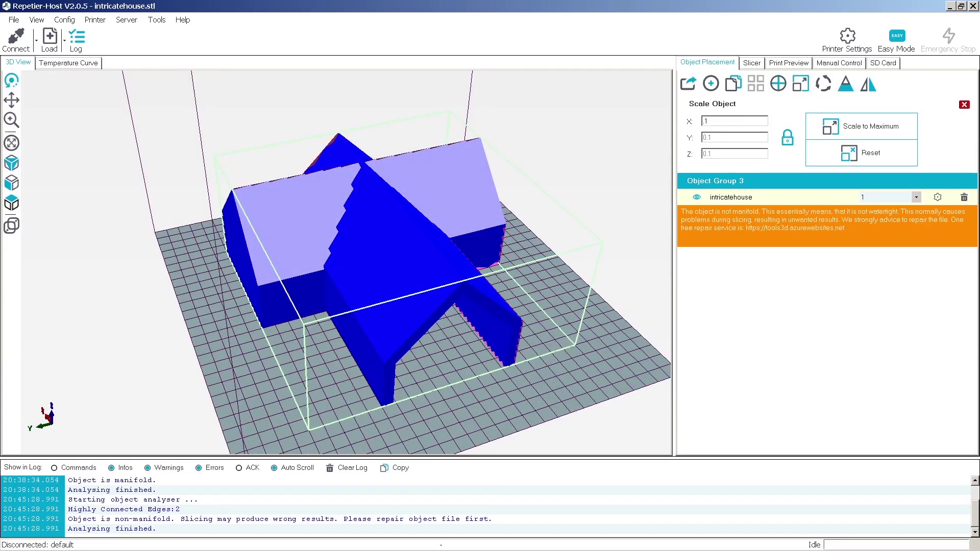
mouse_move(333, 254)
middle_mouse_down()
mouse_move(317, 194)
mouse_move(334, 252)
middle_mouse_up()
left_click_drag(334, 253, 310, 202)
scroll(347, 255, "up", 3)
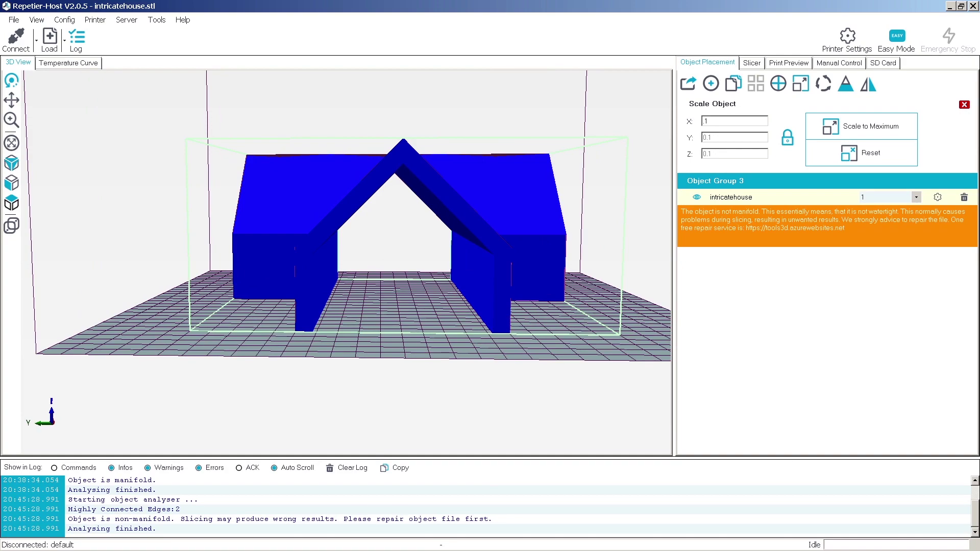
scroll(346, 255, "up", 3)
left_click_drag(327, 252, 347, 277)
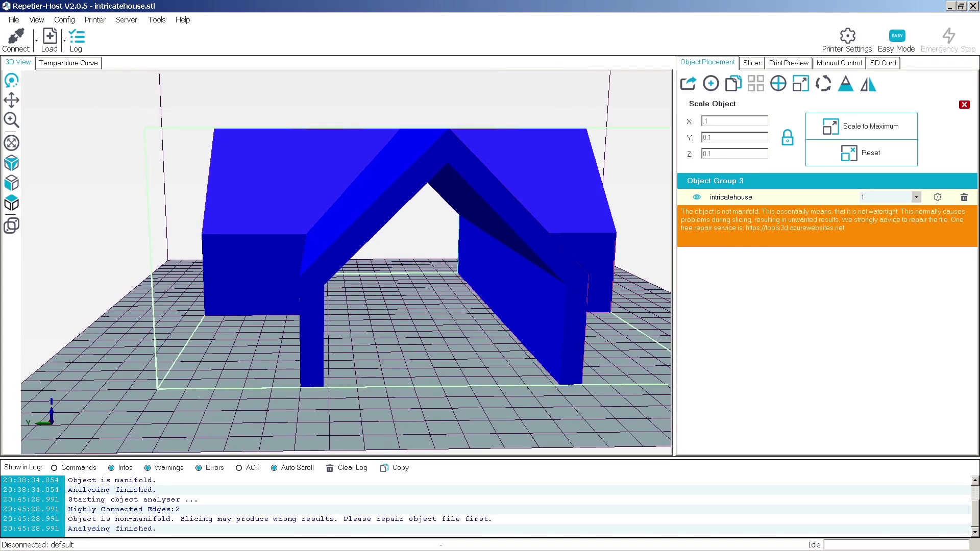
left_click_drag(337, 256, 354, 296)
scroll(347, 260, "down", 3)
left_click_drag(347, 260, 401, 244)
left_click_drag(444, 285, 454, 289)
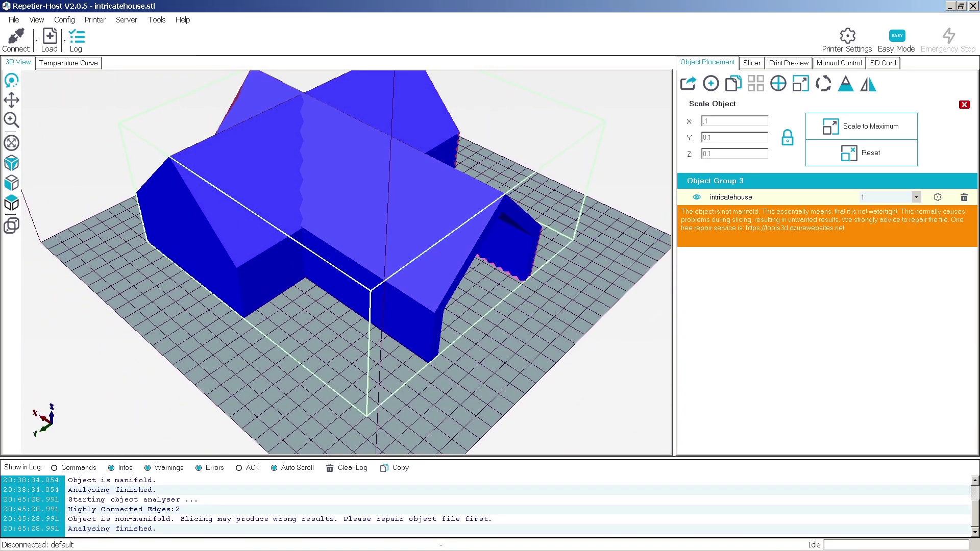
Slice the house with CuraEngine, keeping the nofill configuration, Brim adhesion, 0.2 mm quality and no support
left_click(752, 63)
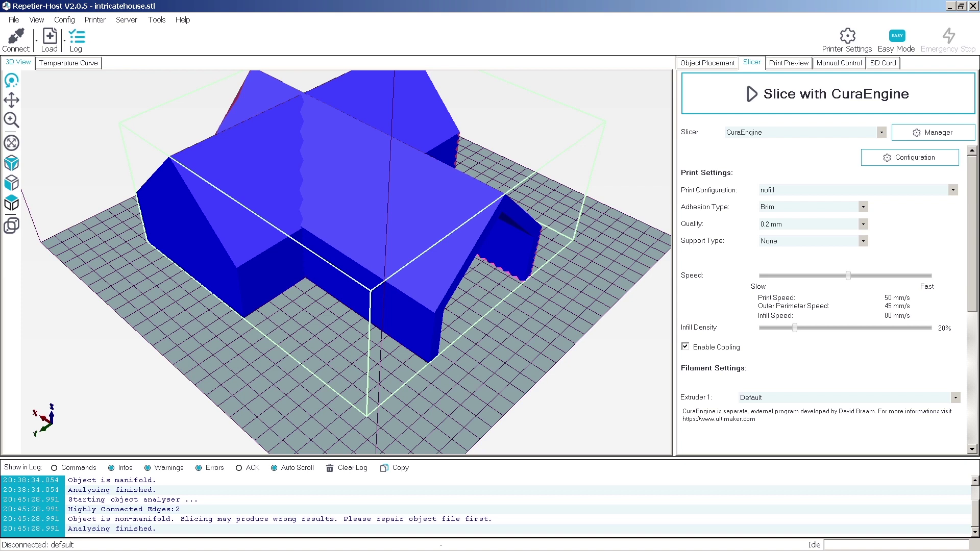
mouse_move(812, 207)
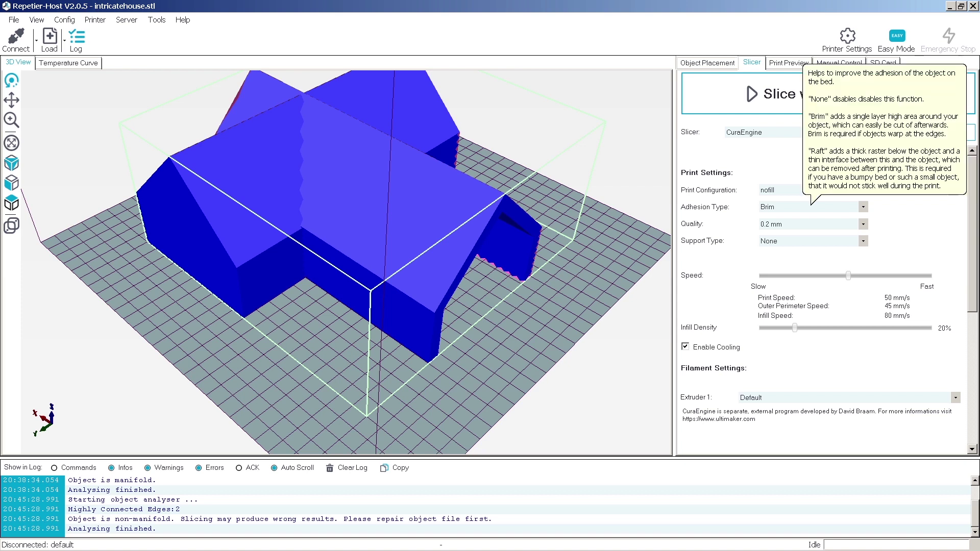
mouse_move(811, 242)
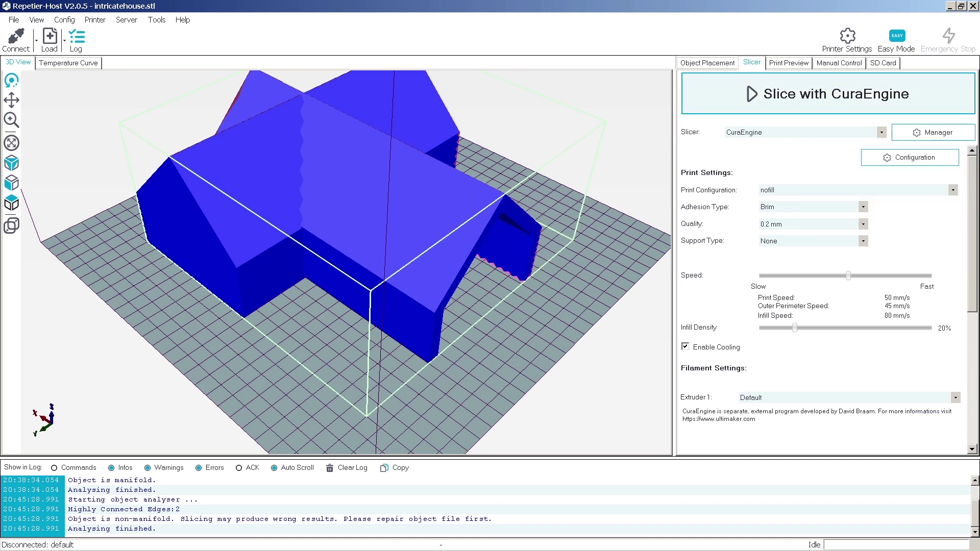
left_click(828, 94)
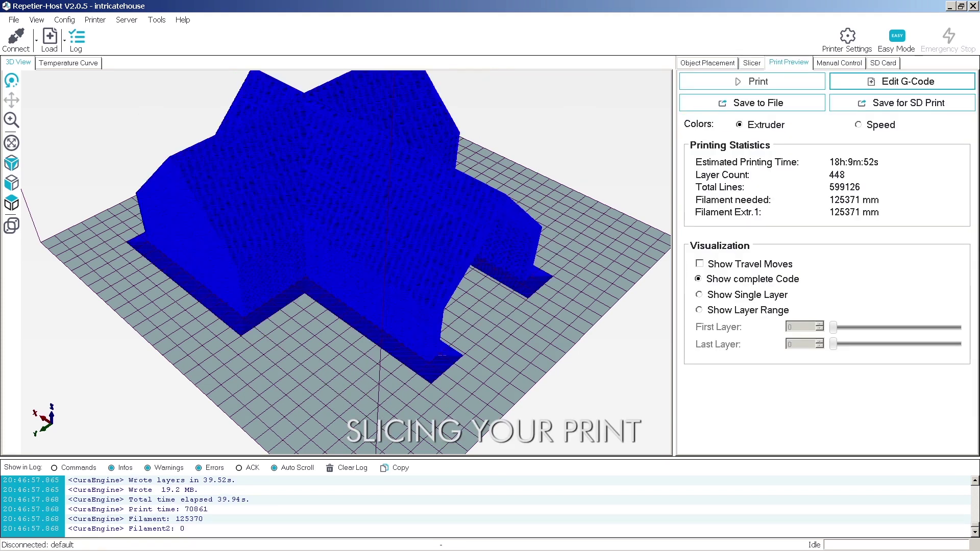
Inspect the sliced house from several angles and preview its layer range from 0 to 342
left_click_drag(460, 258, 346, 262)
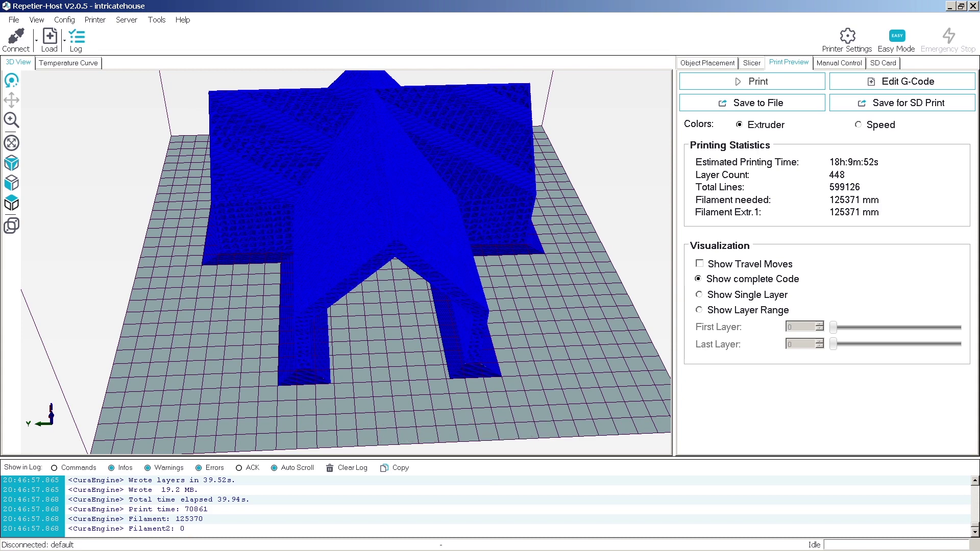
left_click_drag(307, 263, 408, 263)
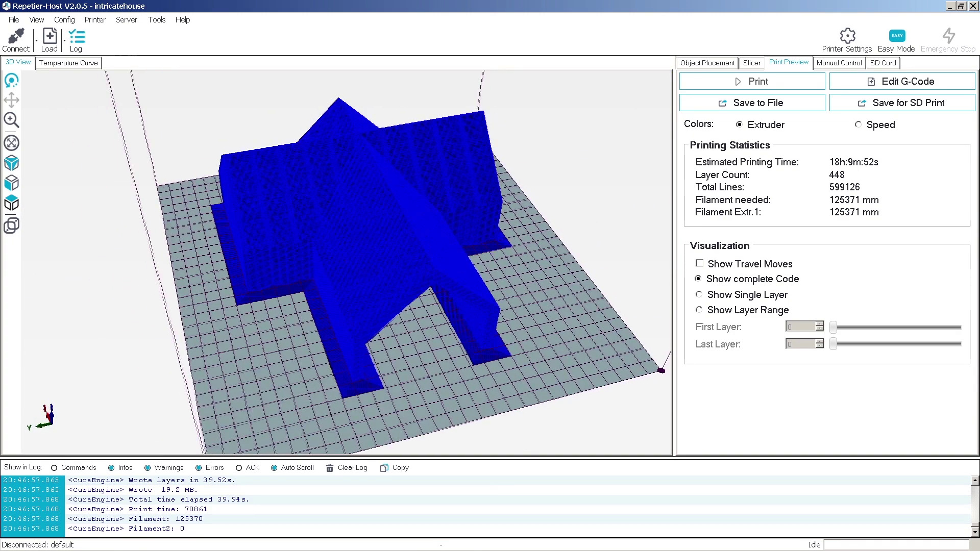
left_click(700, 310)
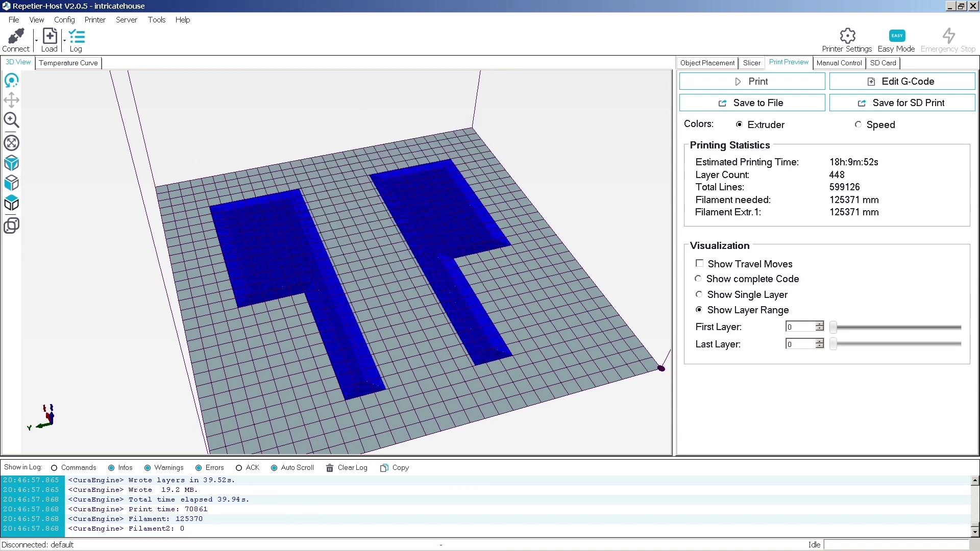
left_click_drag(833, 344, 928, 344)
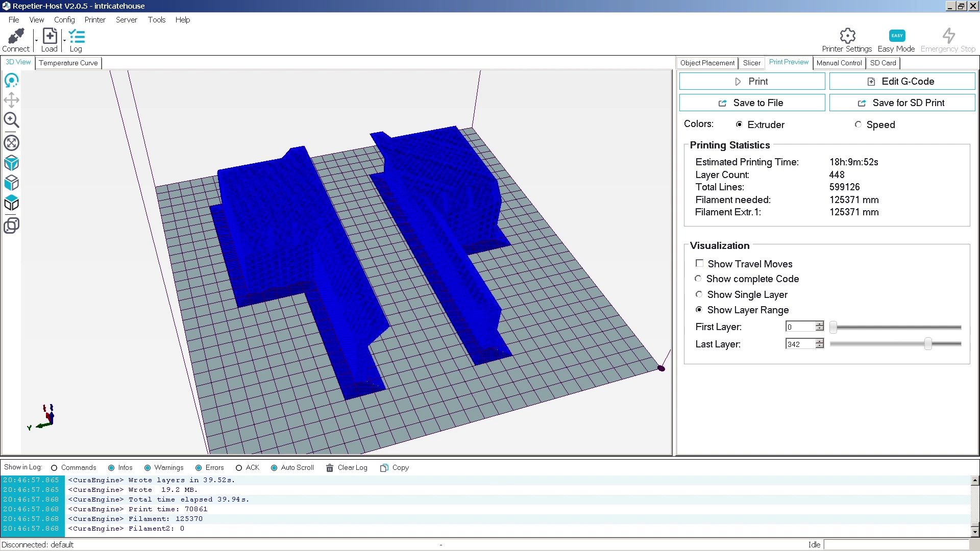
left_click_drag(364, 279, 346, 263)
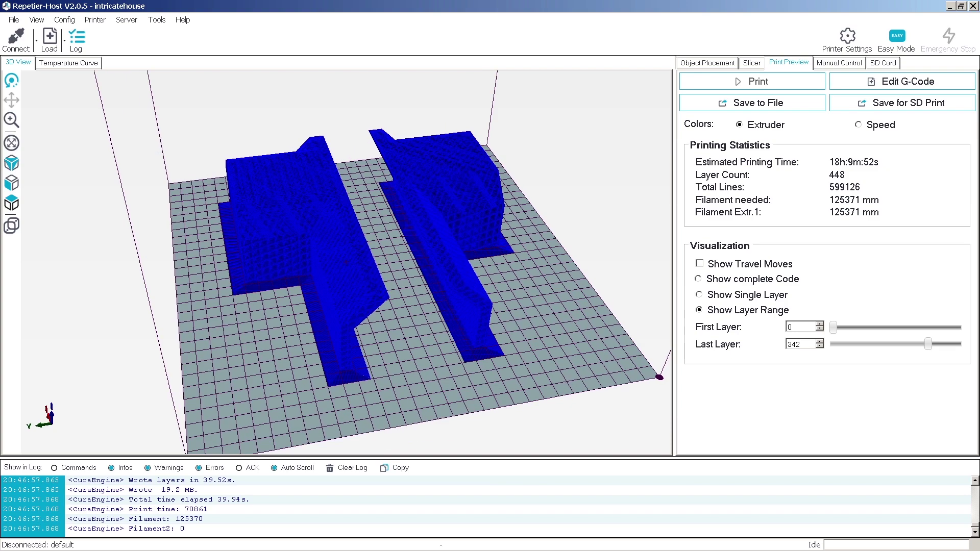
Examine the partially layered house up close from several angles, looking along its passage and inner walls
scroll(377, 205, "up", 8)
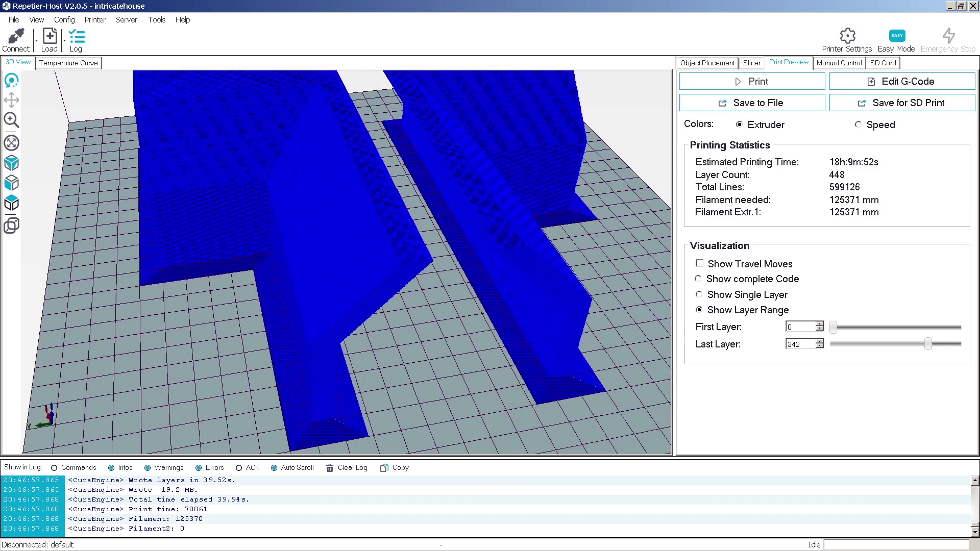
scroll(347, 263, "up", 2)
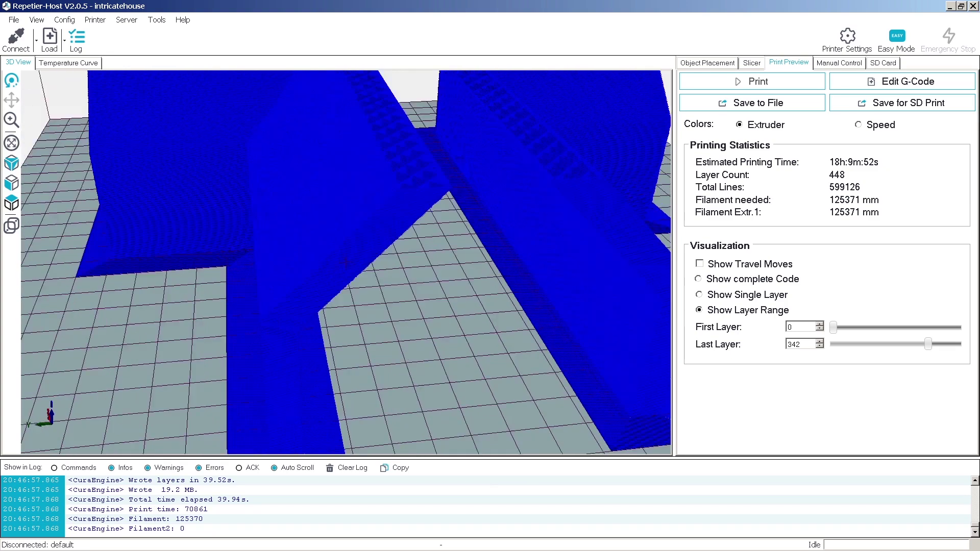
left_click_drag(346, 262, 335, 234)
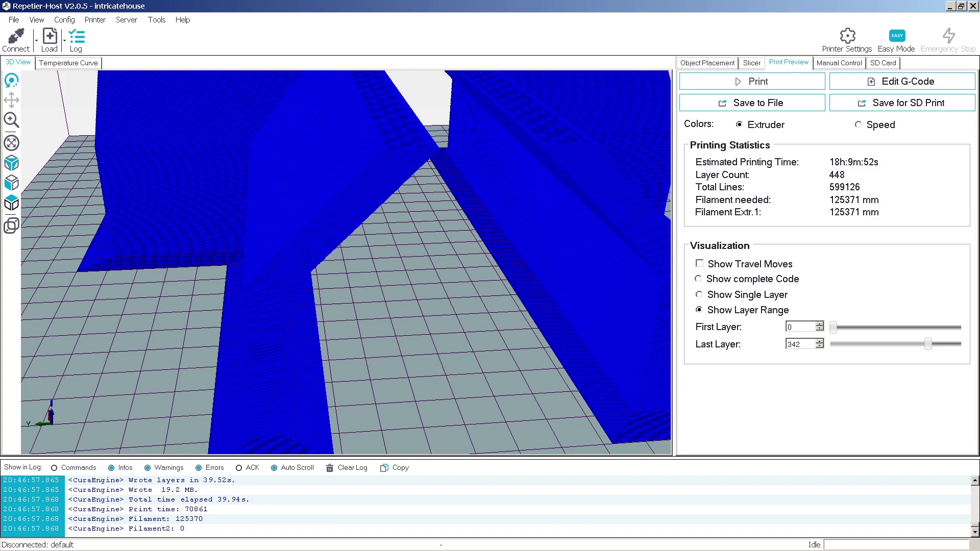
left_click_drag(346, 245, 299, 264)
scroll(346, 262, "down", 6)
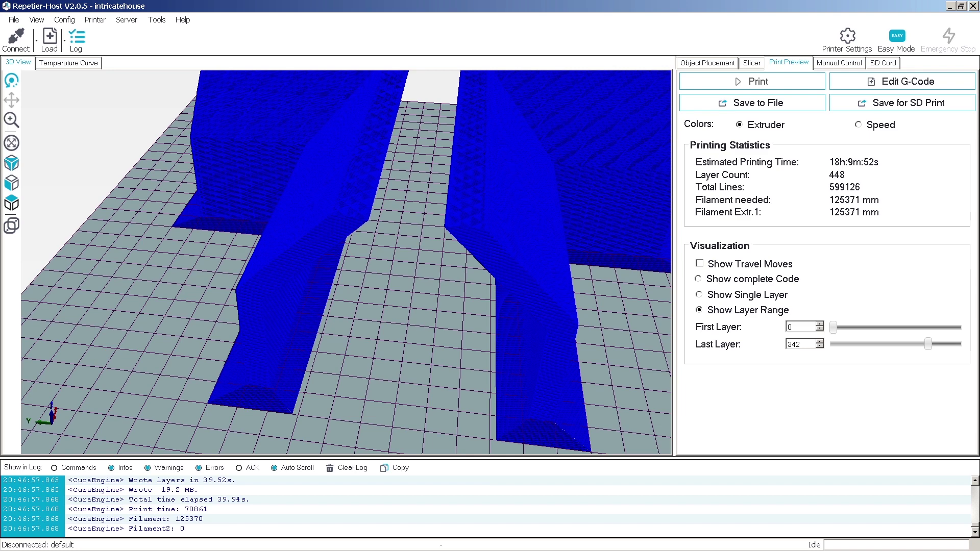
left_click_drag(327, 255, 424, 263)
Scale the intricatehouse object uniformly to 0.05
left_click(707, 63)
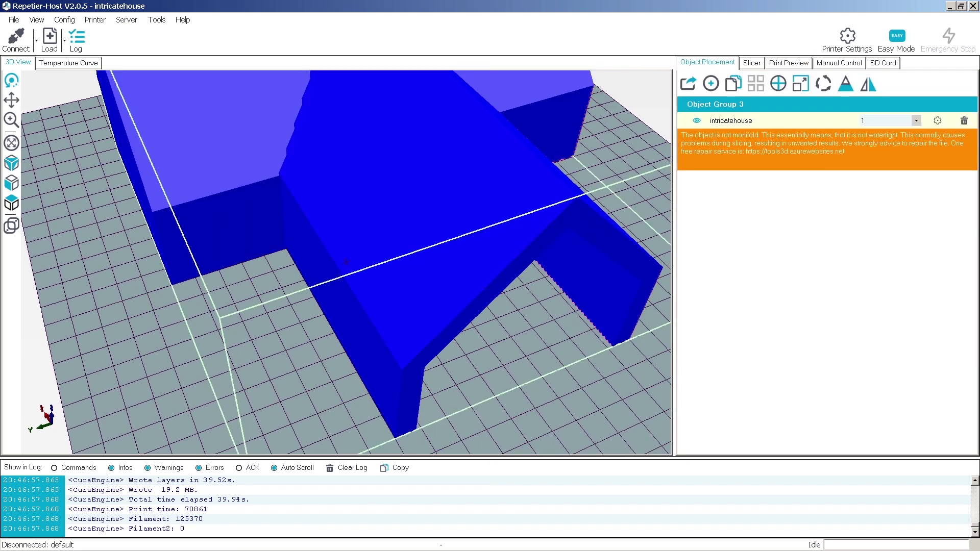
left_click(801, 83)
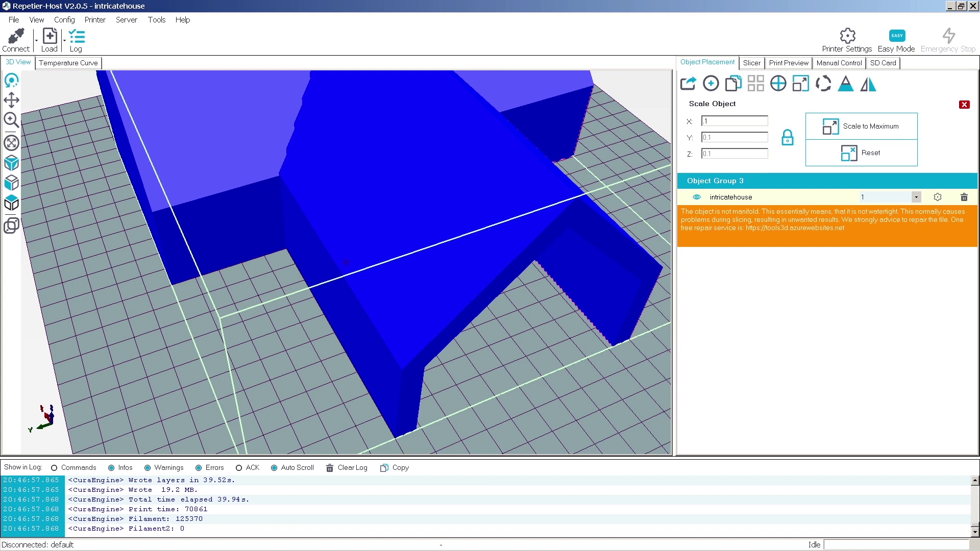
key("BackSpace")
key("BackSpace")
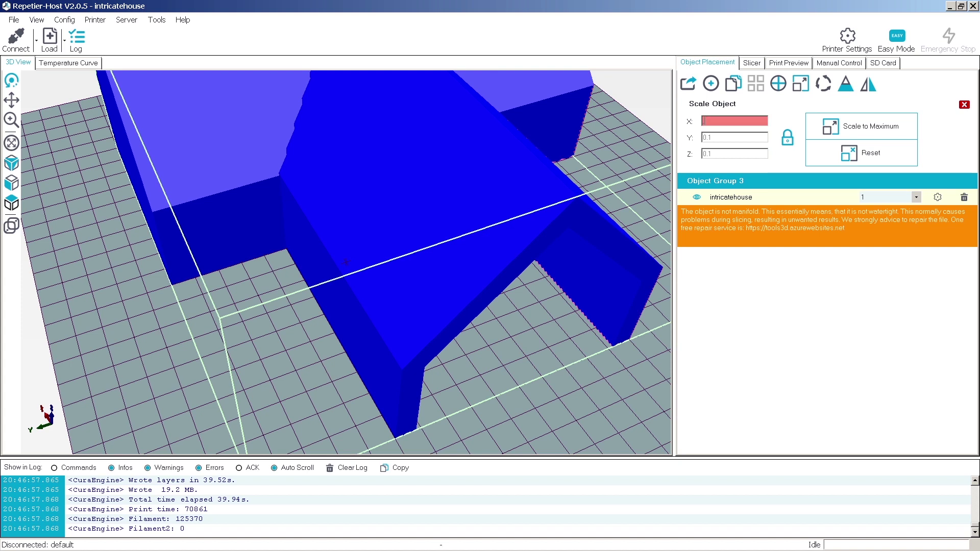
type("0.05")
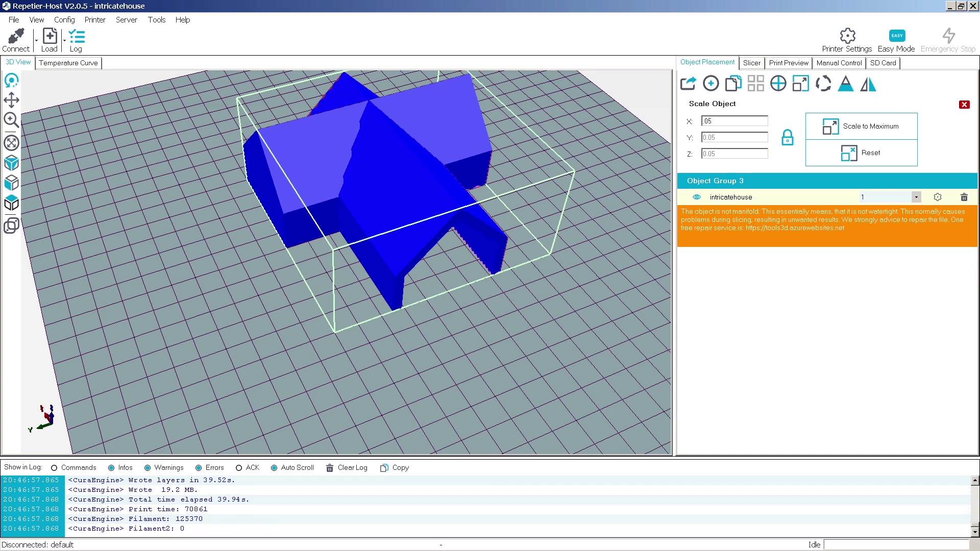
scroll(346, 263, "down", 3)
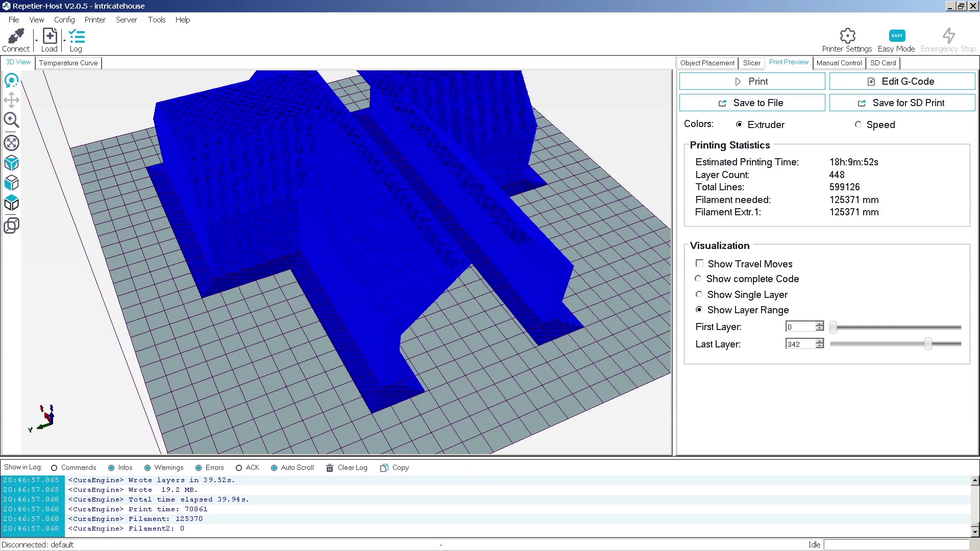
Set the support type to Touching Bed and slice the reduced house with CuraEngine
left_click(707, 63)
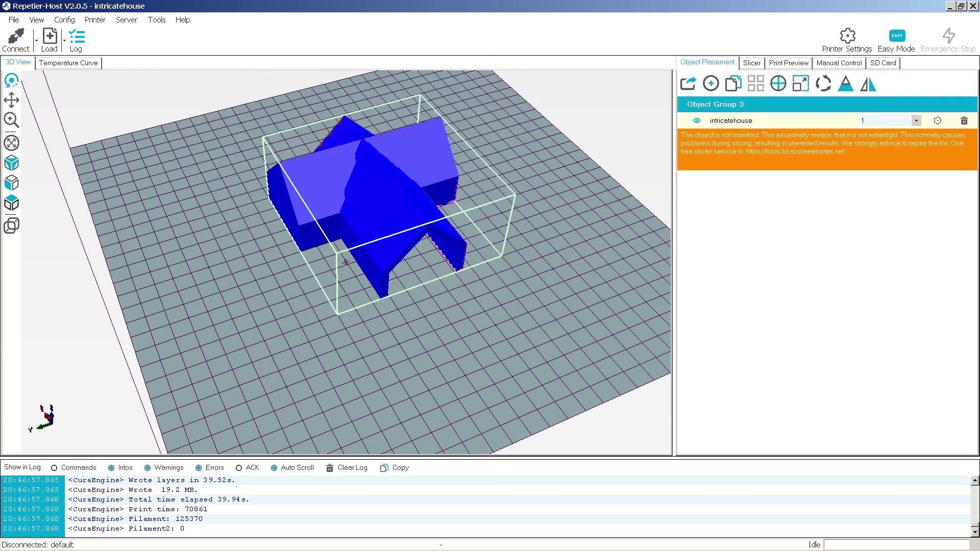
left_click(752, 64)
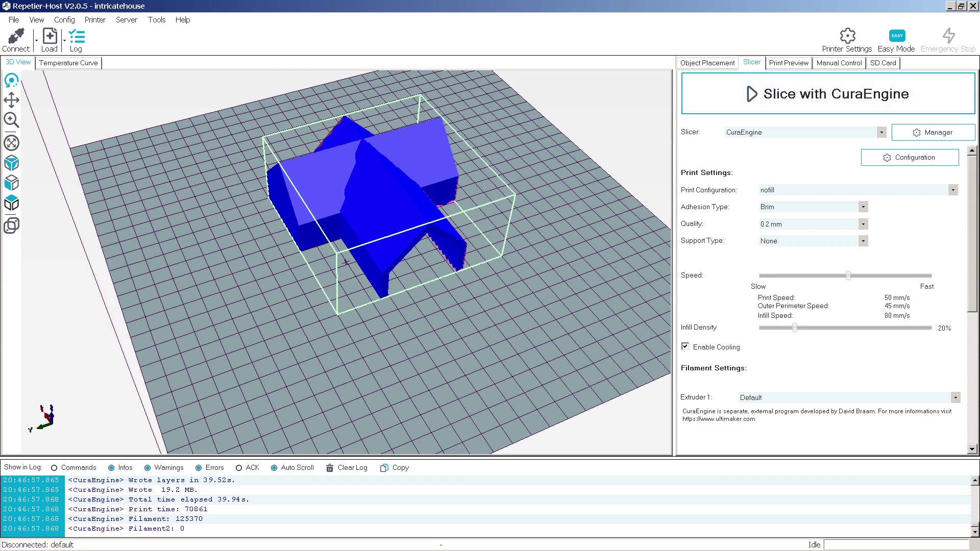
left_click(863, 241)
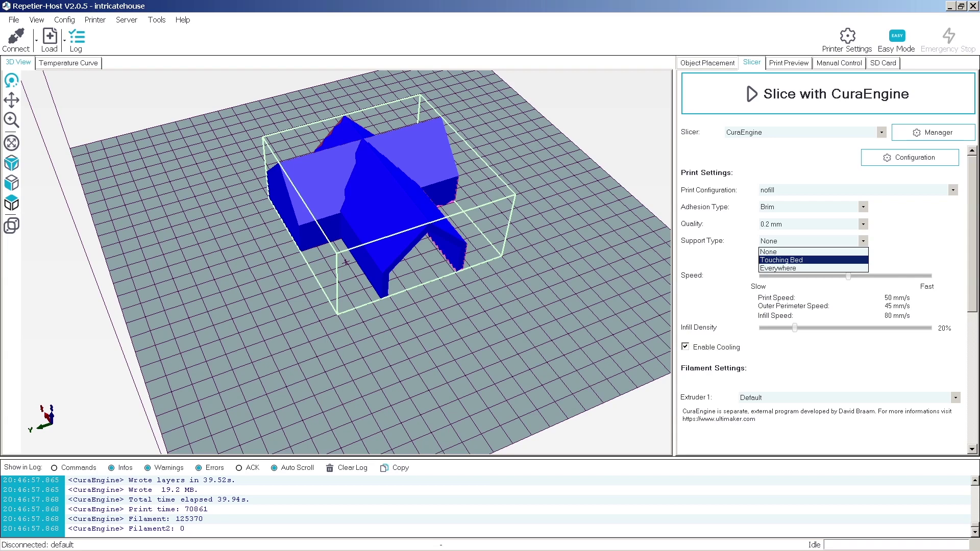
left_click(812, 260)
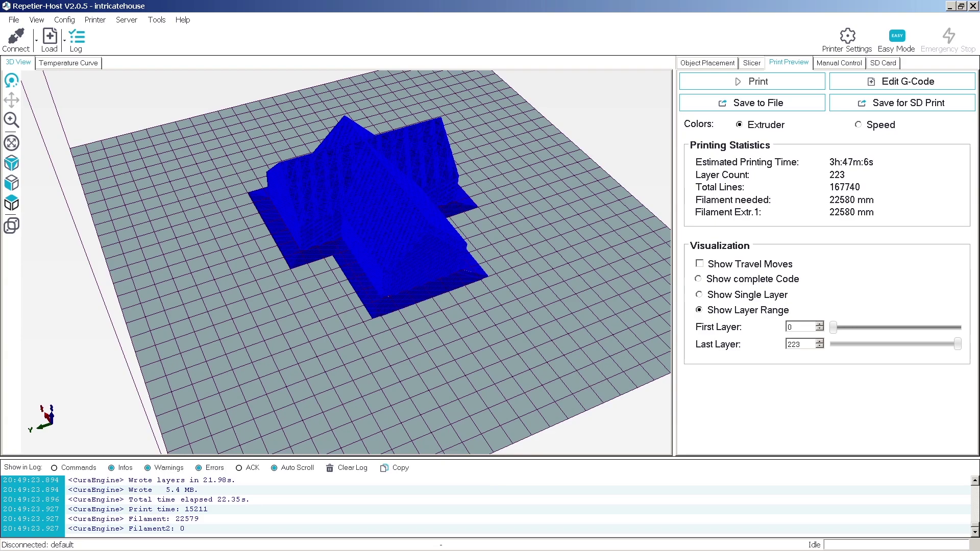
Zoom in on the newly sliced house and lower its previewed layer range to layers 0 through 141
left_click_drag(358, 230, 291, 189)
left_click_drag(438, 199, 394, 295)
scroll(348, 262, "up", 6)
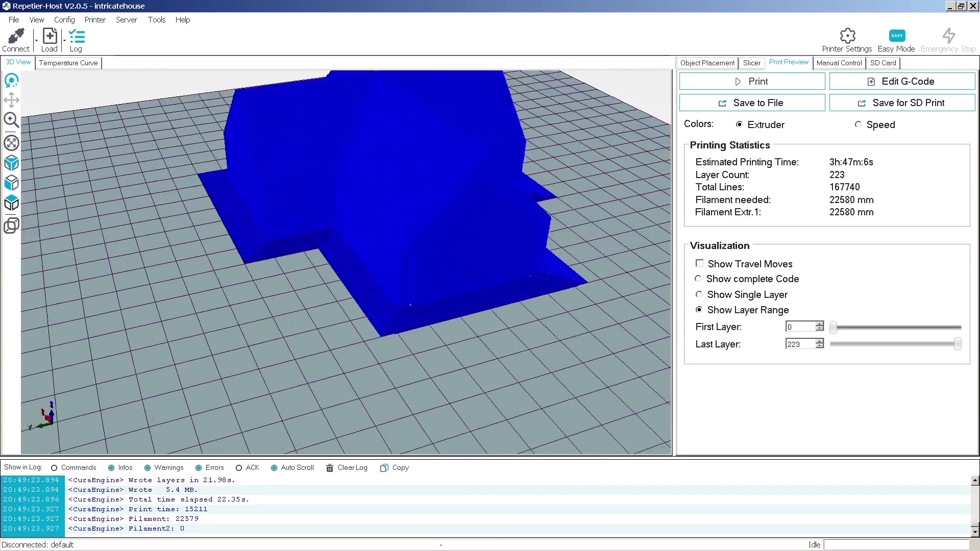
middle_click_drag(368, 245, 295, 321)
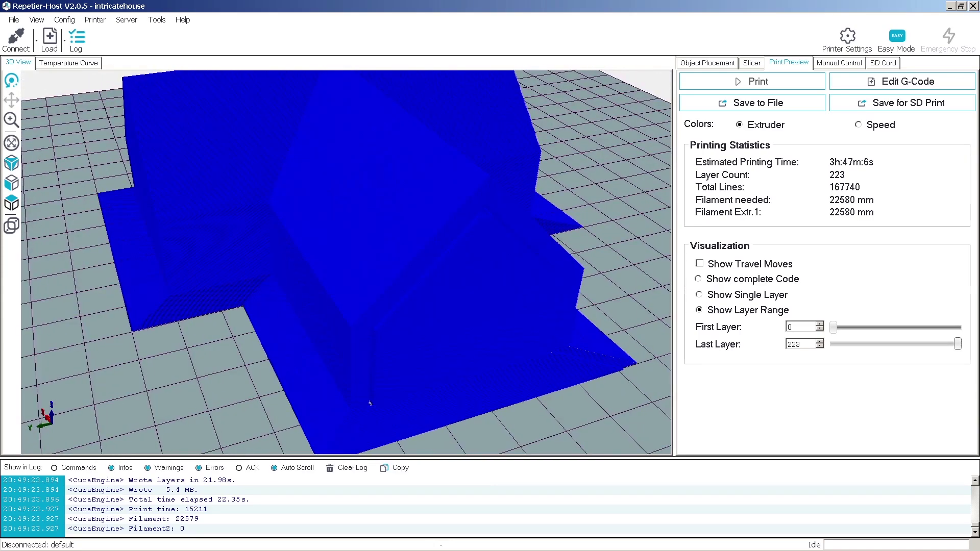
left_click_drag(958, 344, 940, 344)
key("Left")
key("Left")
key("Left")
key("Left")
key("Left")
key("Left")
key("Left")
key("Left")
key("Left")
key("Left")
key("Left")
key("Left")
key("Left")
key("Left")
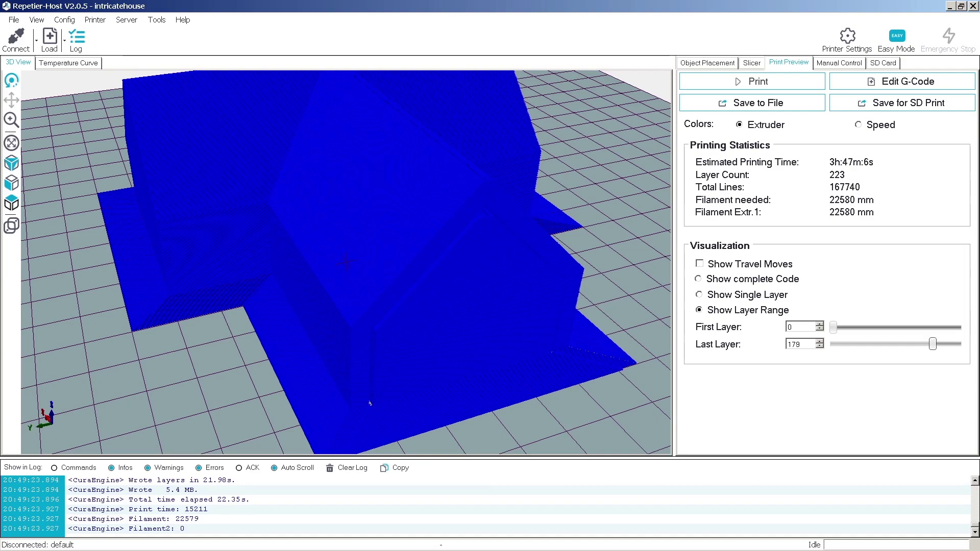
key("Left")
key("Left")
key("Left")
key("Left")
key("Left")
key("Left")
key("Left")
key("Left")
key("Left")
key("Left")
key("Left")
key("Left")
key("Left")
key("Left")
key("Left")
key("Left")
key("Left")
key("Left")
key("Left")
key("Left")
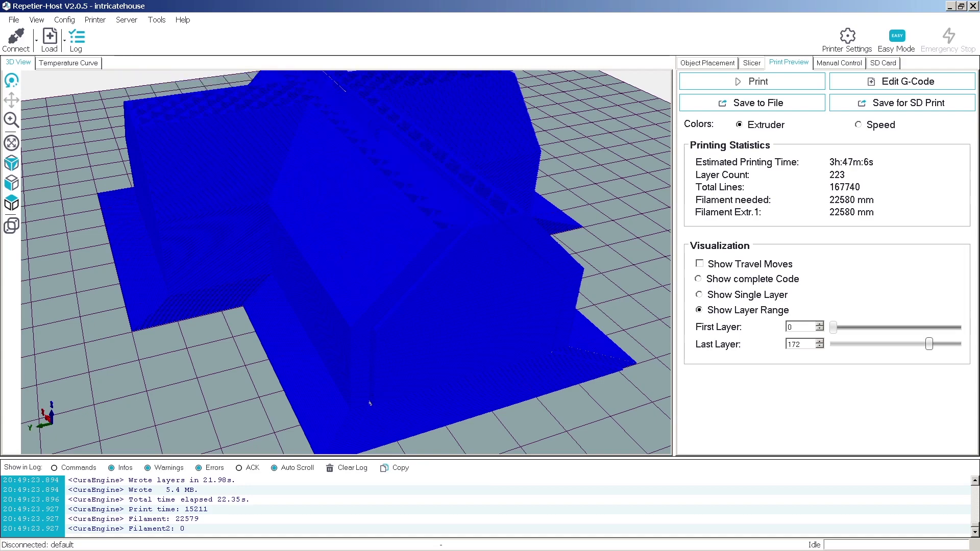
key("Left")
key("Left")
key("Left")
key("Left")
key("Left")
key("Left")
key("Left")
key("Left")
key("Left")
key("Left")
key("Left")
key("Left")
key("Left")
key("Left")
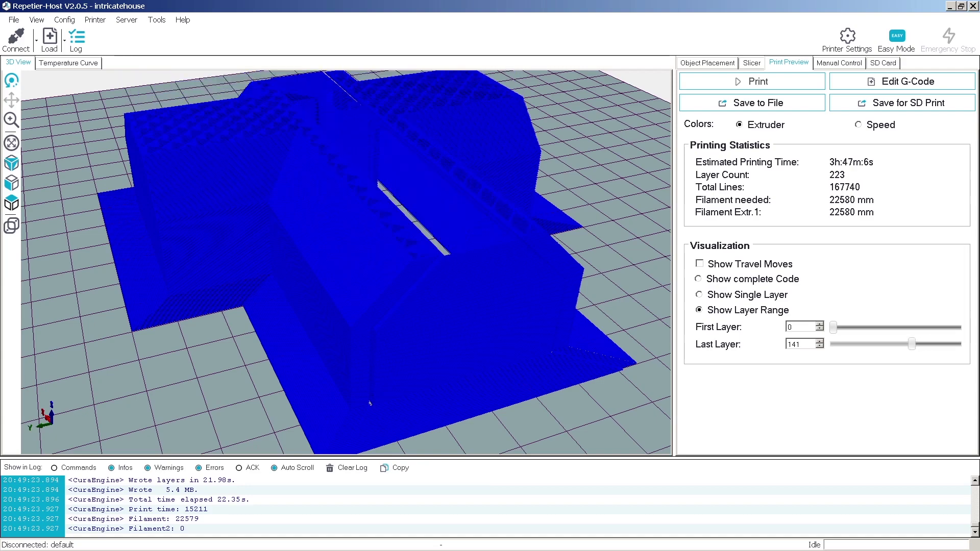
Examine the cut-open passage and the closed end of the sliced house from the side and front
left_click_drag(353, 245, 230, 265)
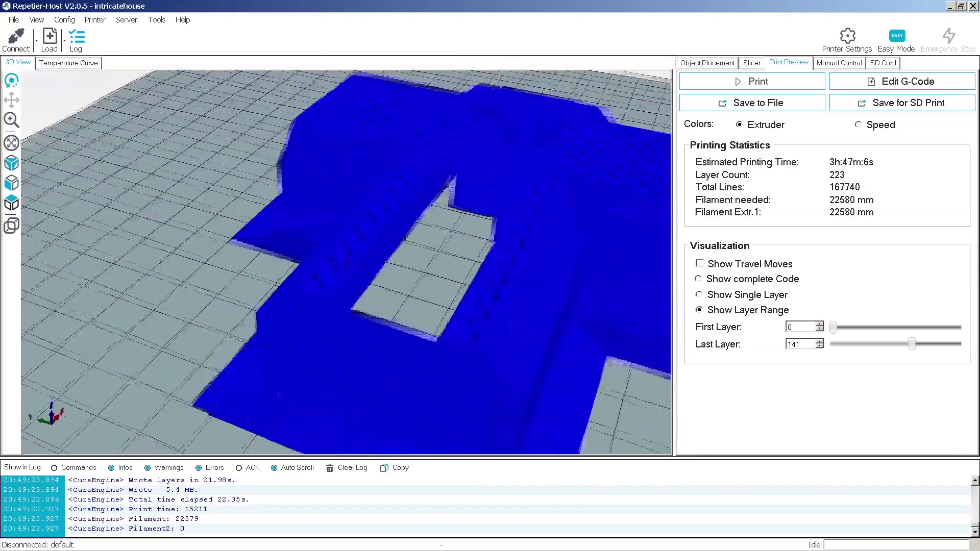
scroll(346, 262, "up", 3)
left_click_drag(346, 262, 383, 220)
scroll(346, 263, "up", 6)
scroll(346, 263, "down", 6)
middle_click_drag(382, 230, 352, 187)
scroll(318, 244, "down", 4)
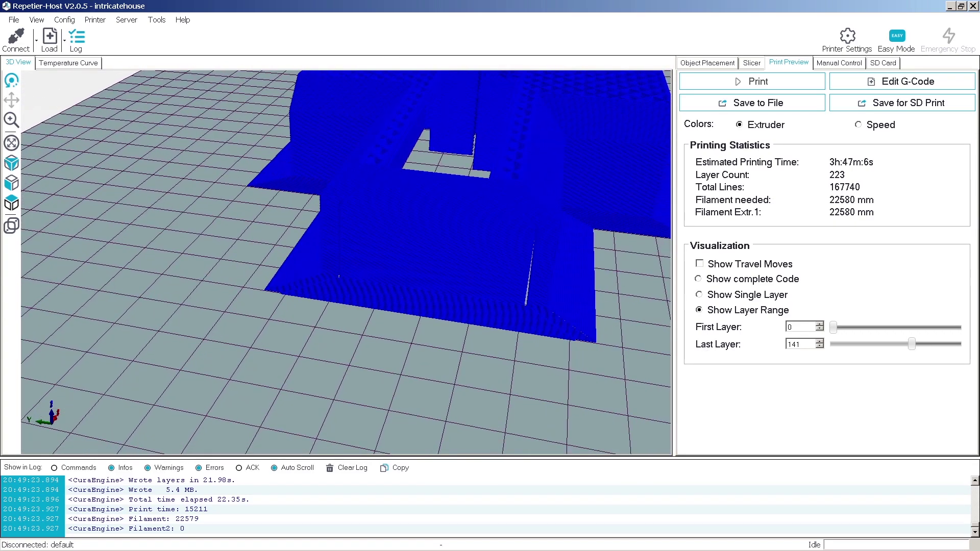
Inspect the wall infill, brim and support filling at the passage end from above and at an angle
left_click_drag(352, 192, 357, 293)
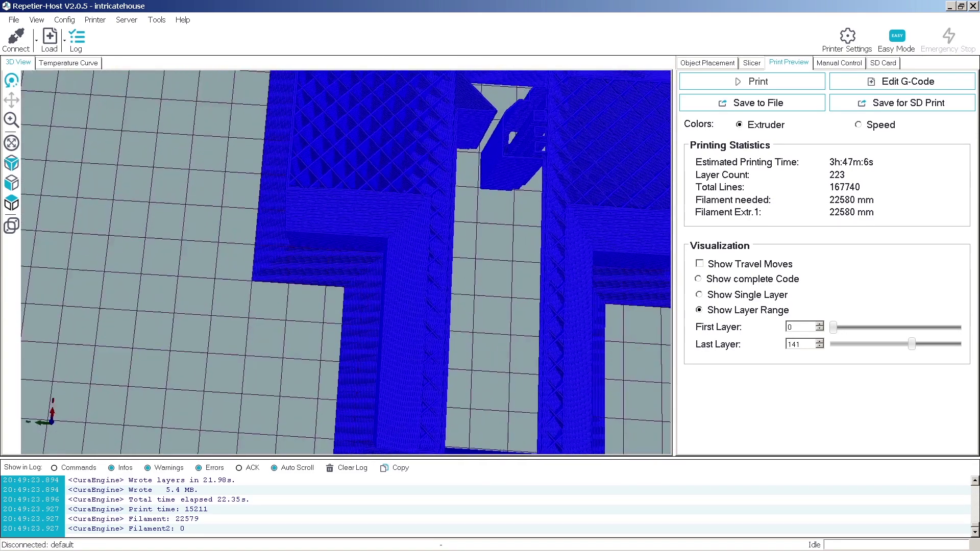
middle_click_drag(358, 294, 327, 217)
scroll(327, 217, "up", 9)
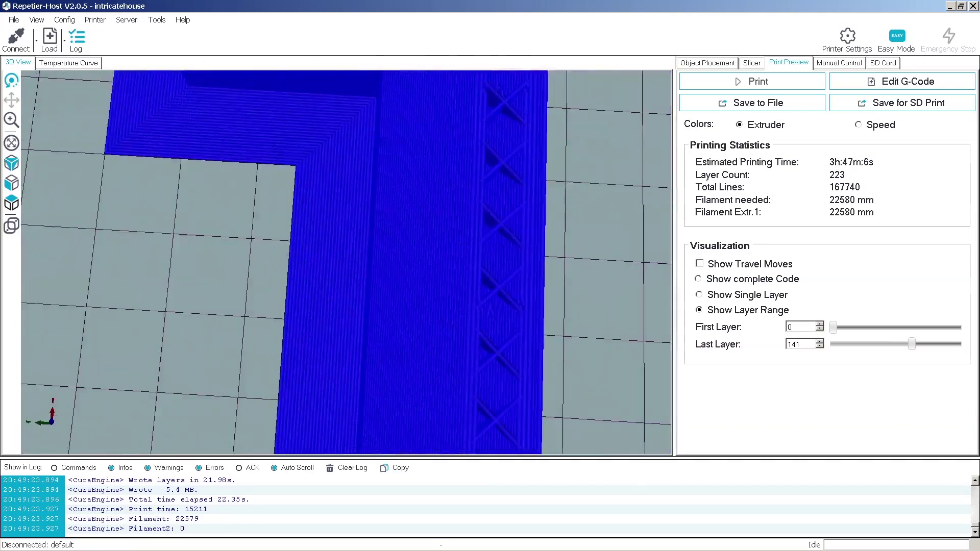
middle_click_drag(398, 398, 261, 92)
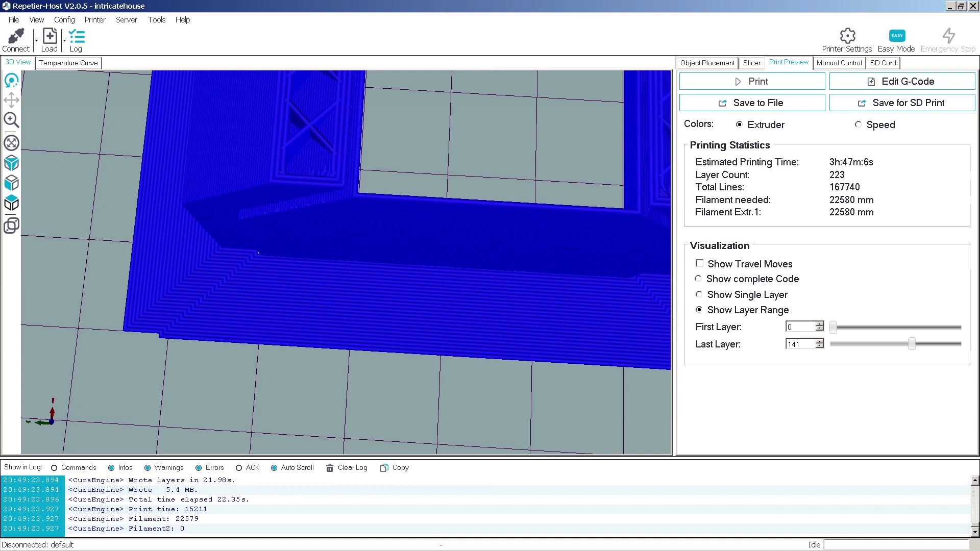
scroll(257, 252, "down", 6)
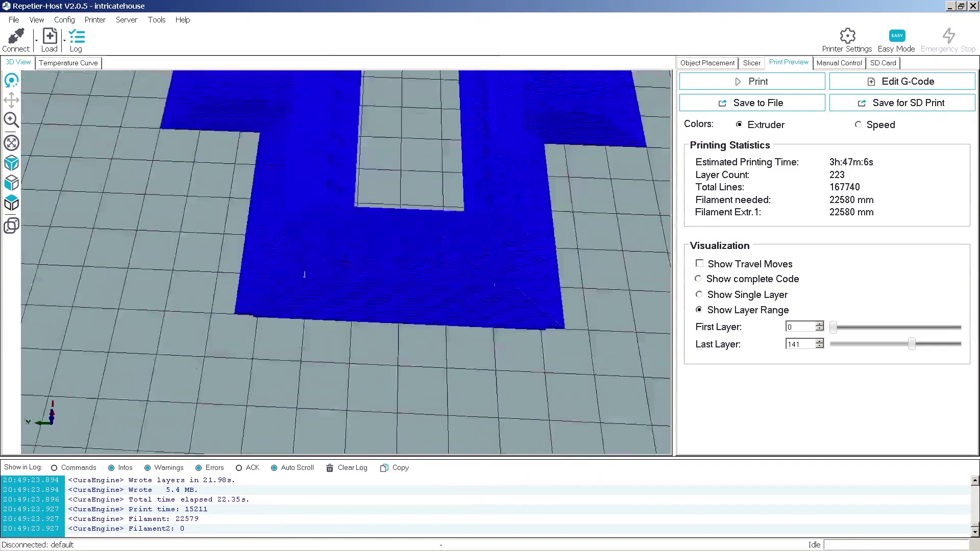
left_click_drag(305, 275, 312, 402)
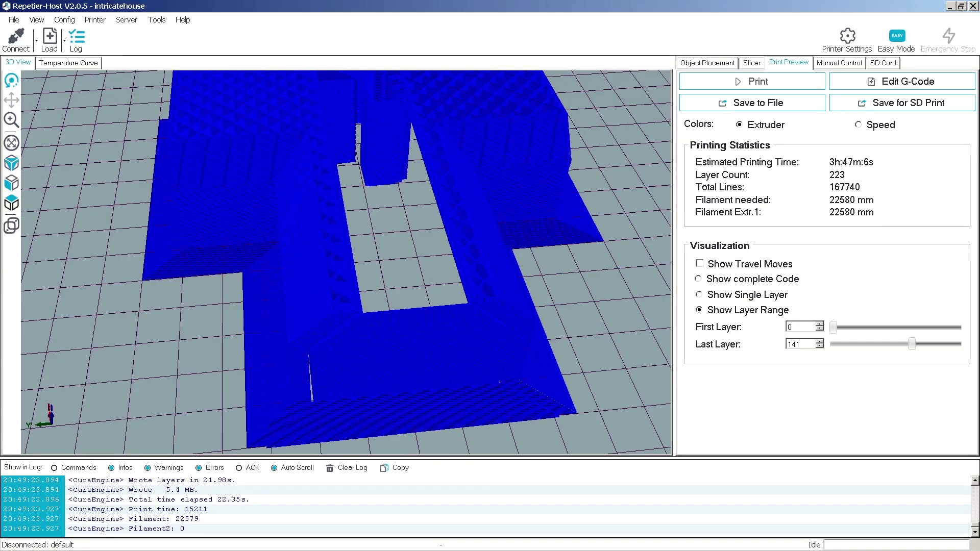
left_click_drag(306, 337, 347, 263)
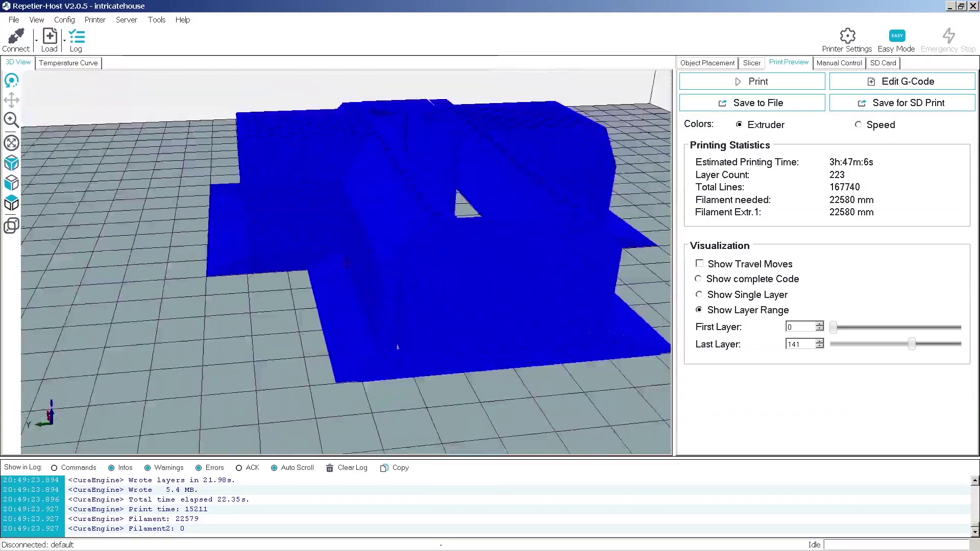
Examine the opposite gabled end with its supports inside the passage, and extend the layer preview to layer 151
left_click_drag(398, 347, 574, 388)
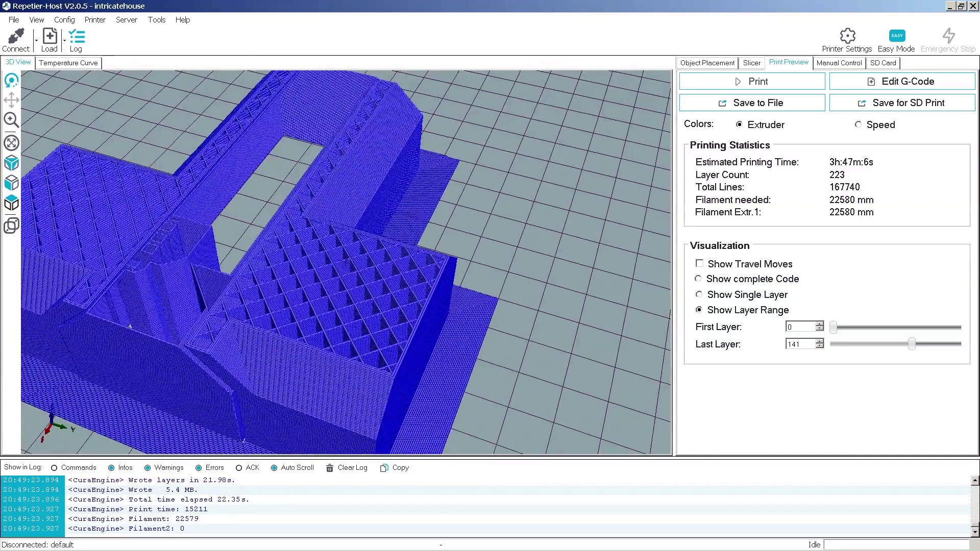
middle_click_drag(256, 434, 402, 361)
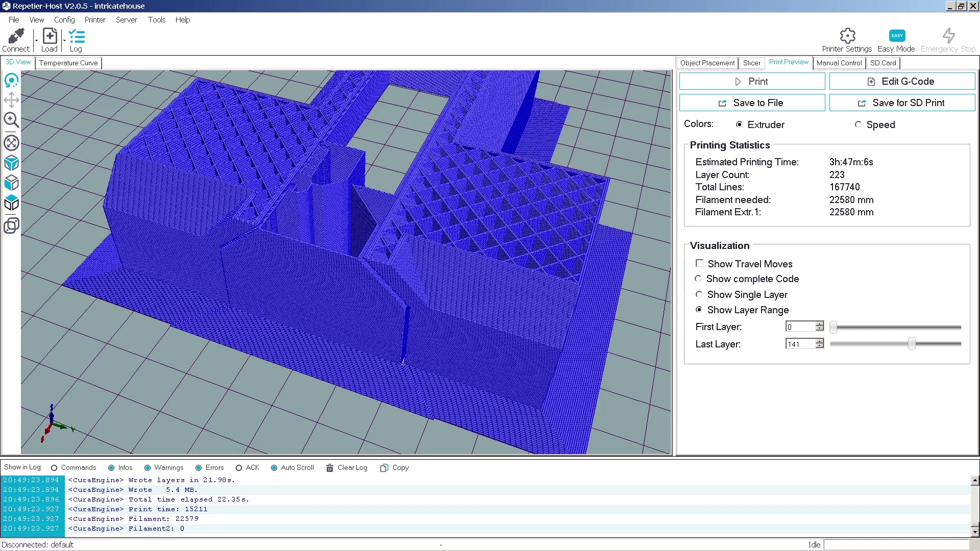
left_click_drag(327, 285, 401, 204)
scroll(383, 214, "down", 3)
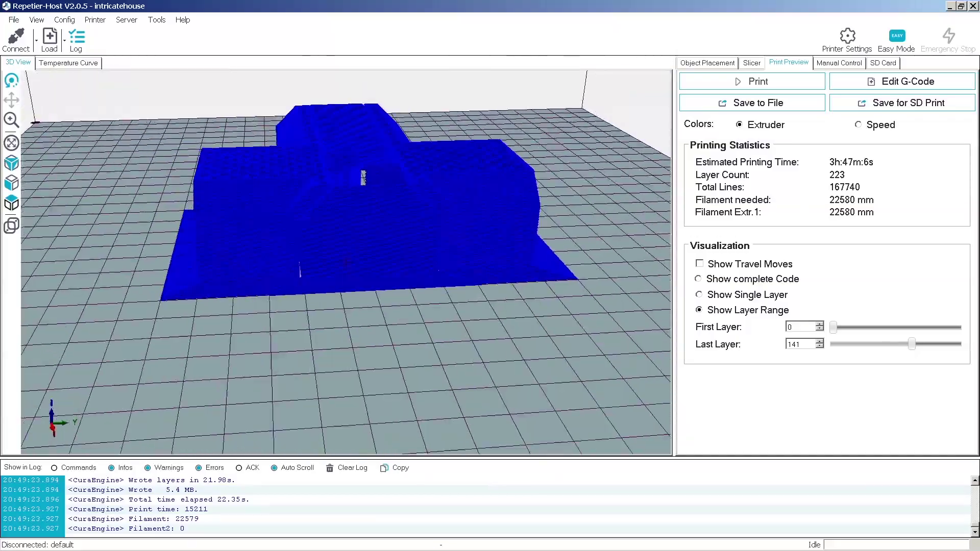
left_click_drag(363, 178, 377, 407)
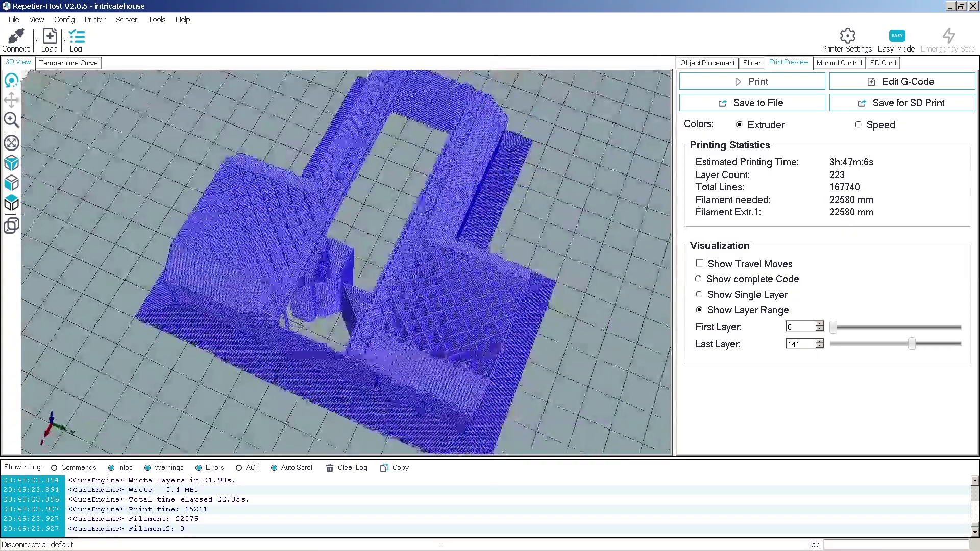
scroll(378, 407, "up", 1)
scroll(392, 327, "up", 4)
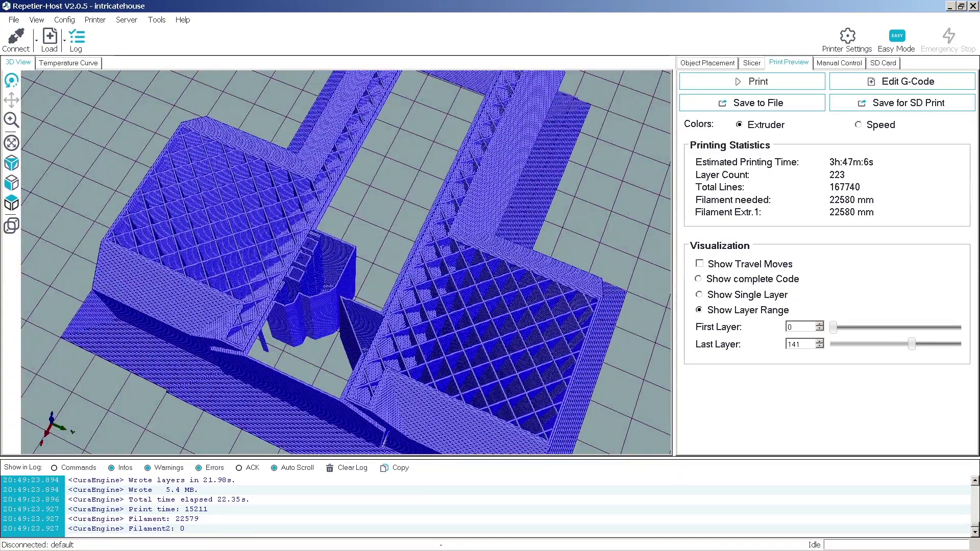
scroll(392, 327, "down", 5)
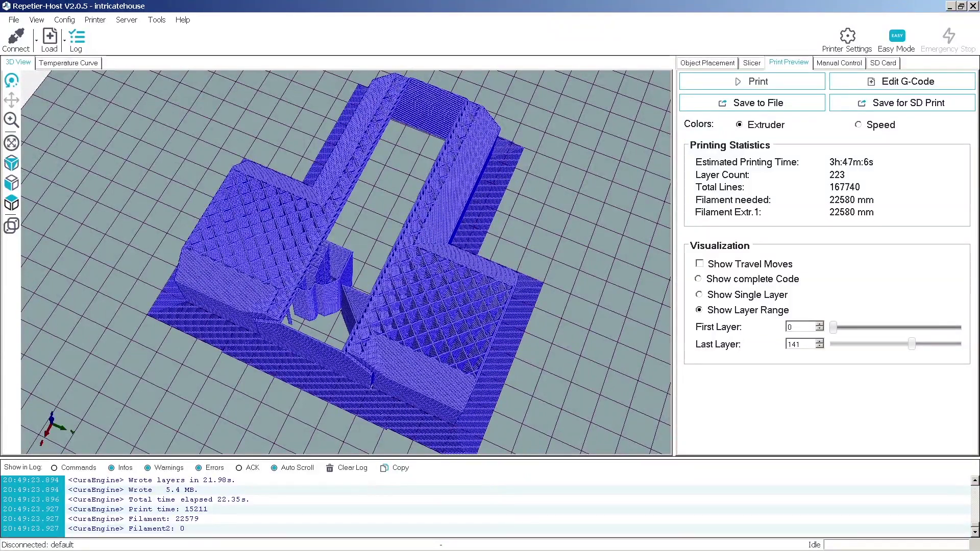
mouse_move(912, 344)
left_mouse_down()
mouse_move(945, 345)
mouse_move(918, 344)
left_mouse_up()
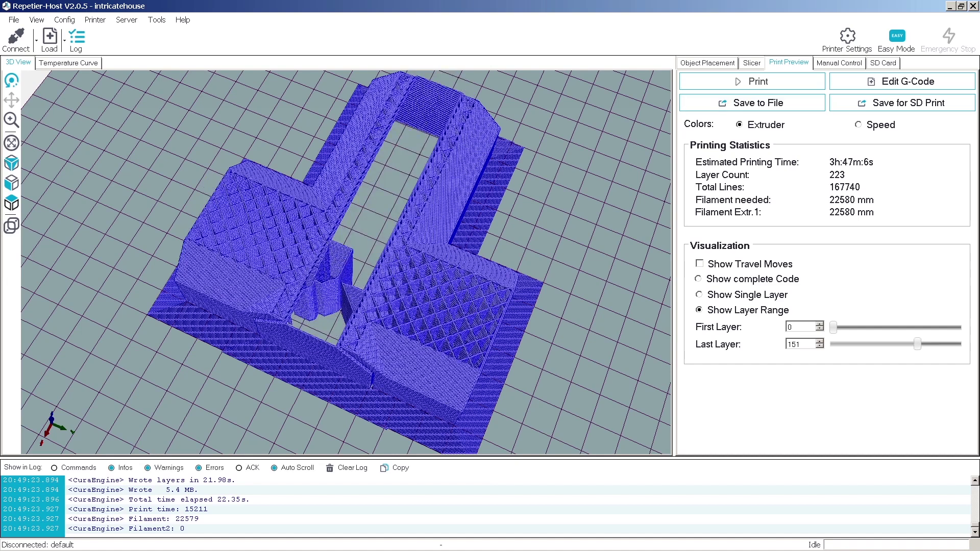
Check the available support patterns in the structure settings of the CuraEngine nofill print configuration
left_click(752, 62)
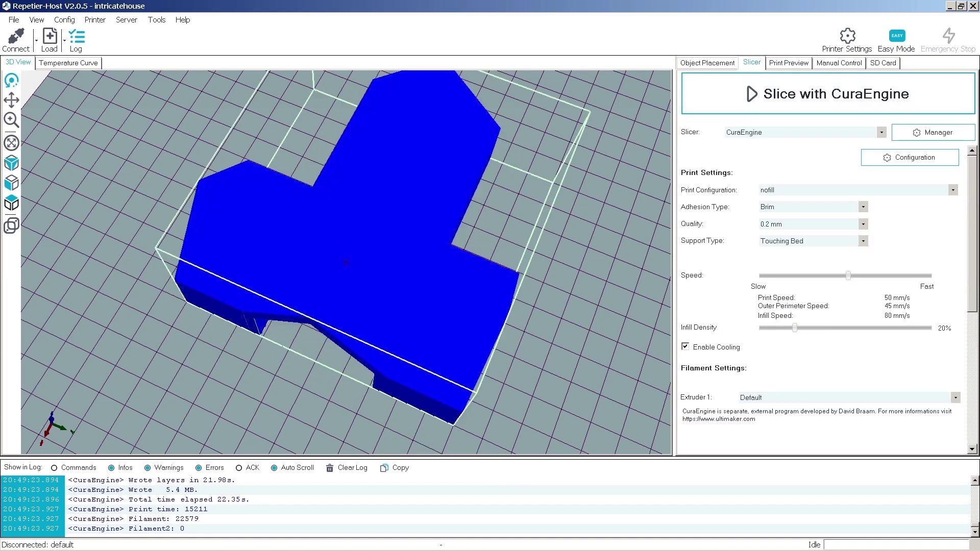
left_click(910, 157)
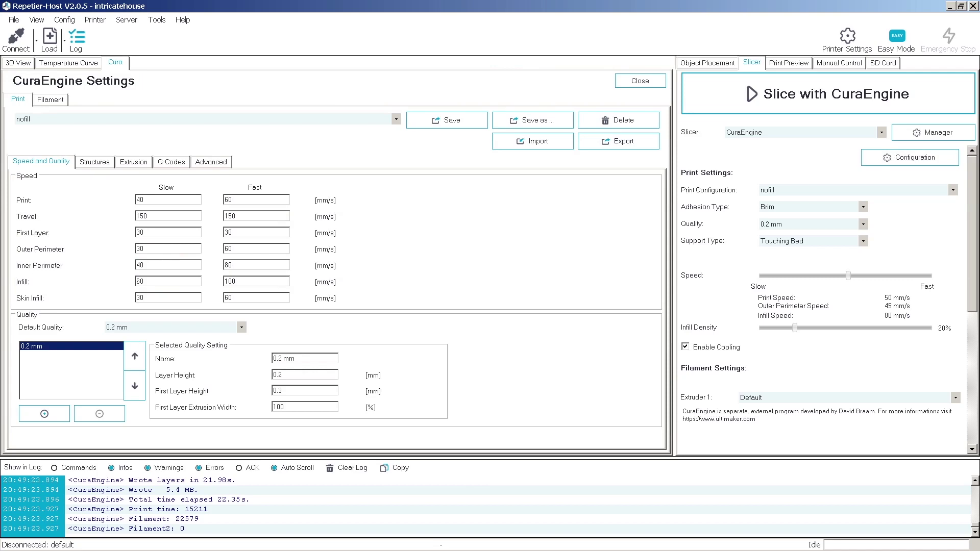
left_click(95, 161)
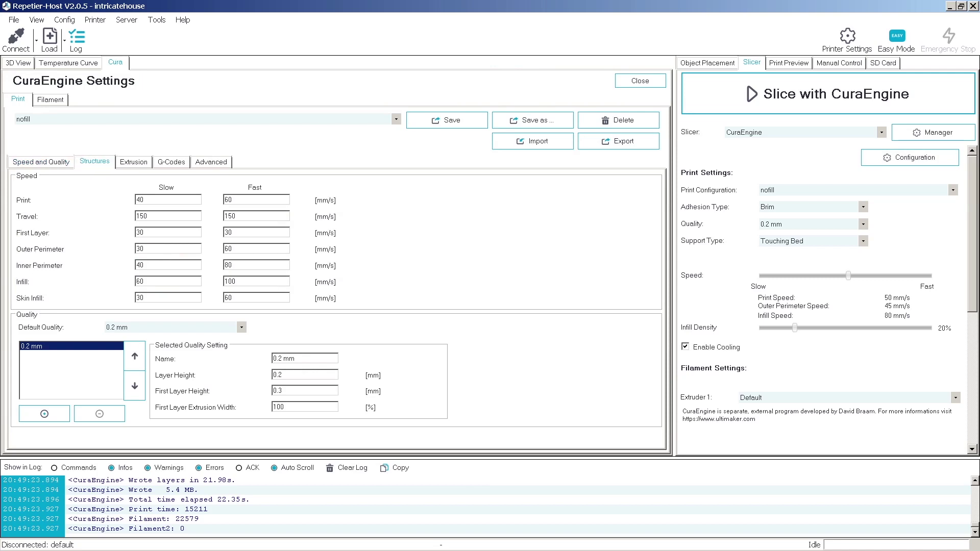
left_click(209, 288)
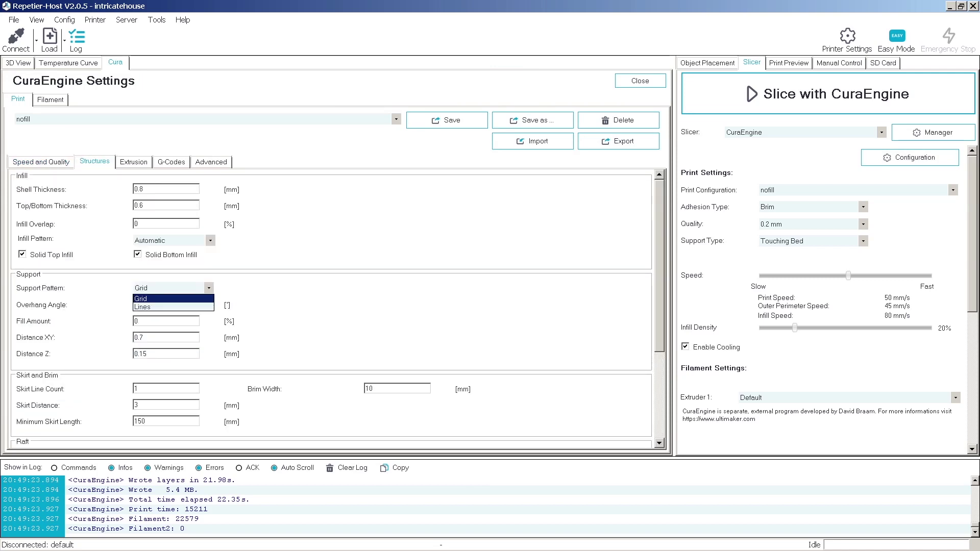
left_click(209, 288)
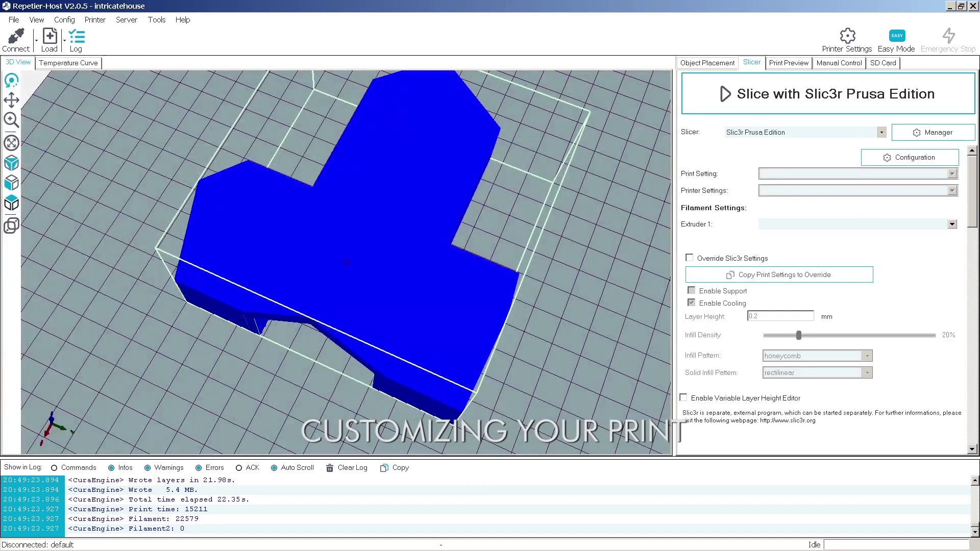
Open the Slic3r Prusa Edition configuration, dismiss its setup wizard and show the infill print settings
left_click(910, 158)
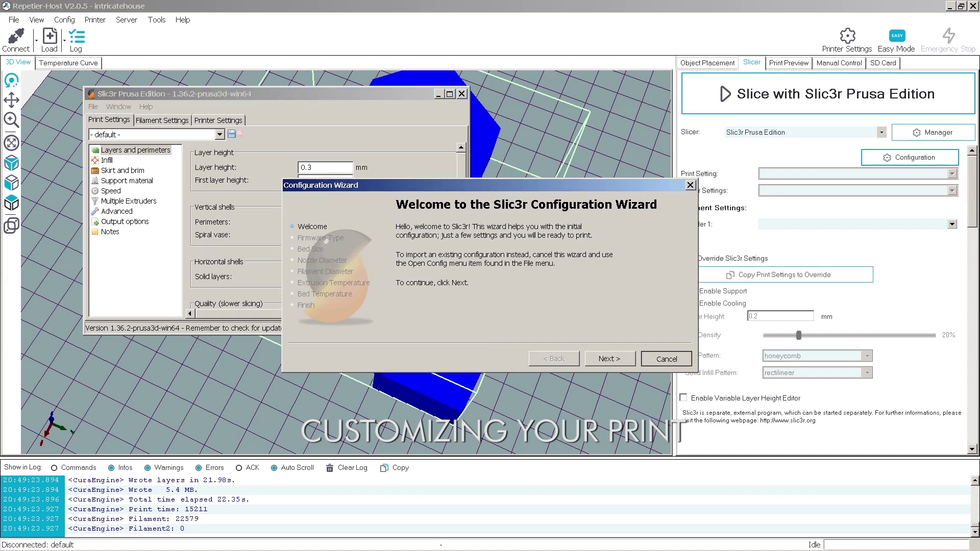
left_click(666, 359)
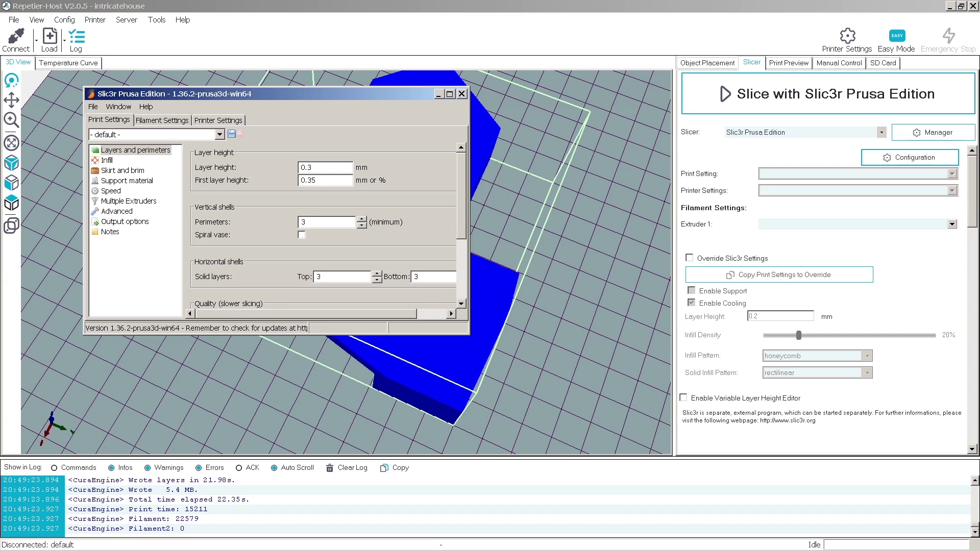
left_click_drag(317, 94, 591, 127)
left_click(380, 194)
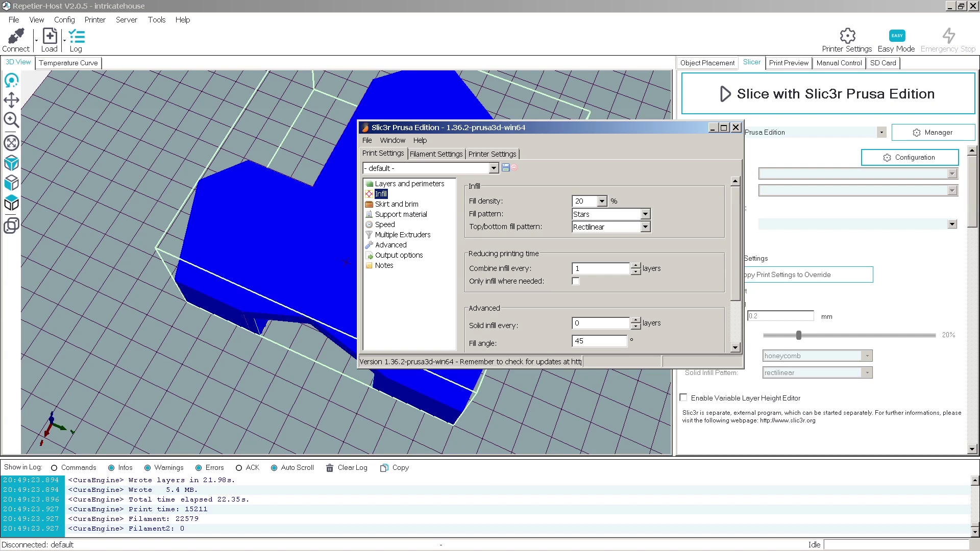
Set the top/bottom fill pattern in the Slic3r infill settings to Octagram Spiral
left_click(645, 227)
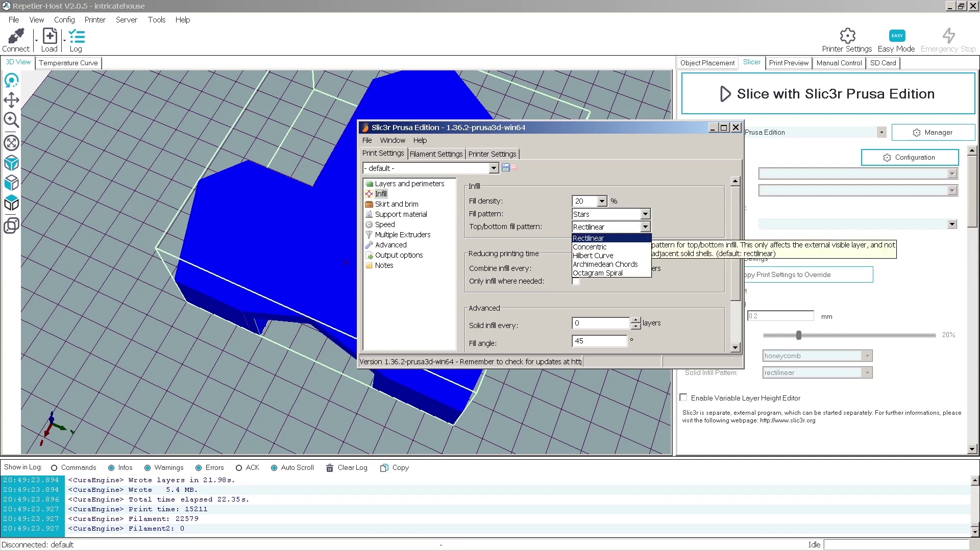
key("Down")
key("Down")
key("Down")
key("Up")
key("Up")
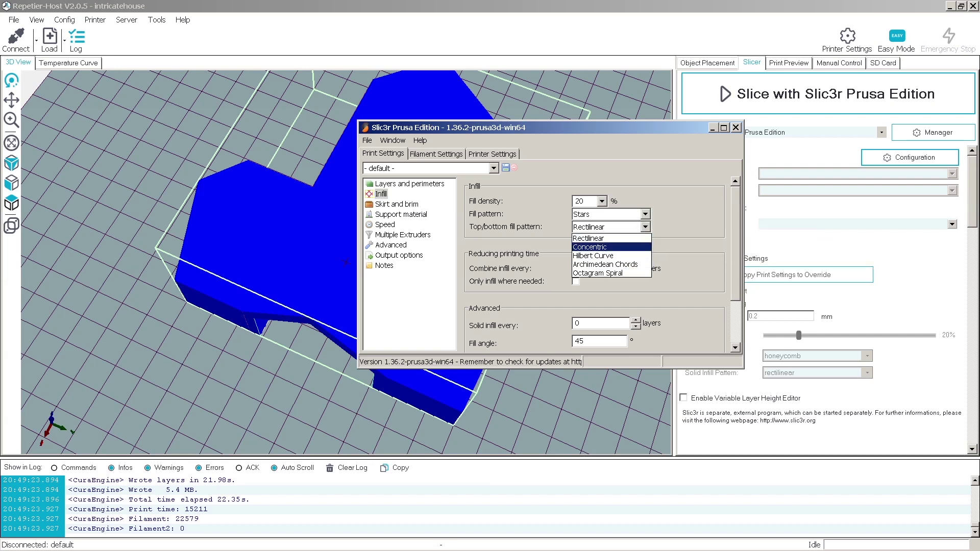
key("Down")
key("Down")
key("Down")
key("Return")
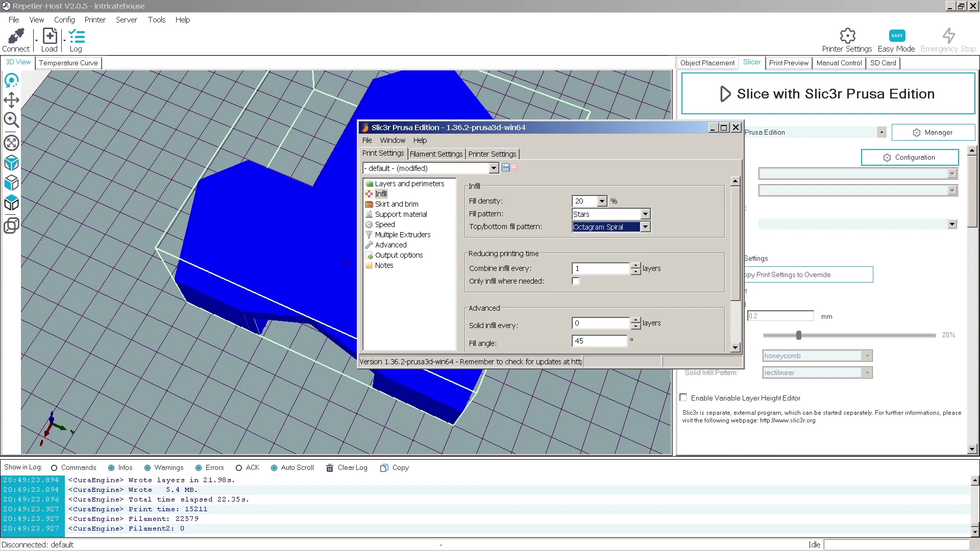
Save the modified print settings as a preset named "Untitled hex" and close the Slic3r configuration
left_click(493, 169)
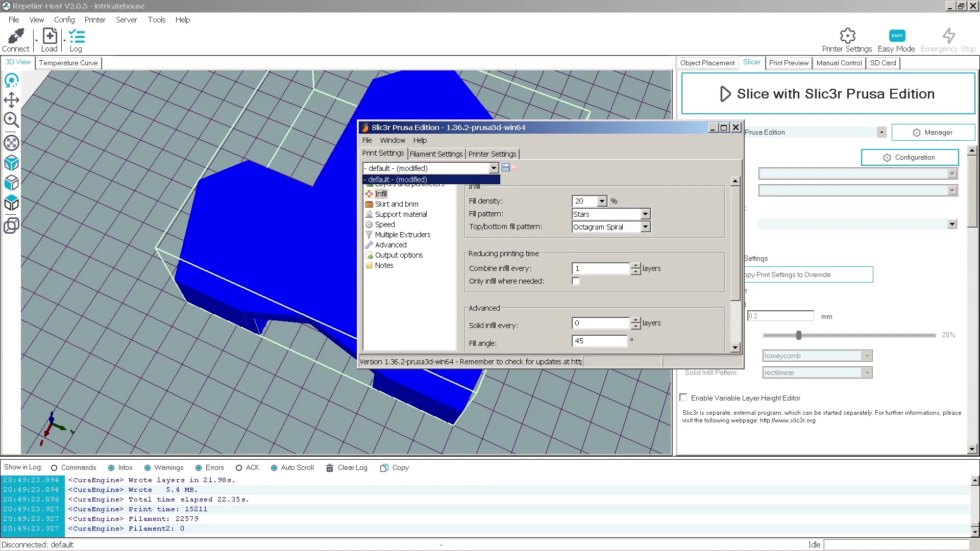
left_click(494, 168)
left_click(493, 168)
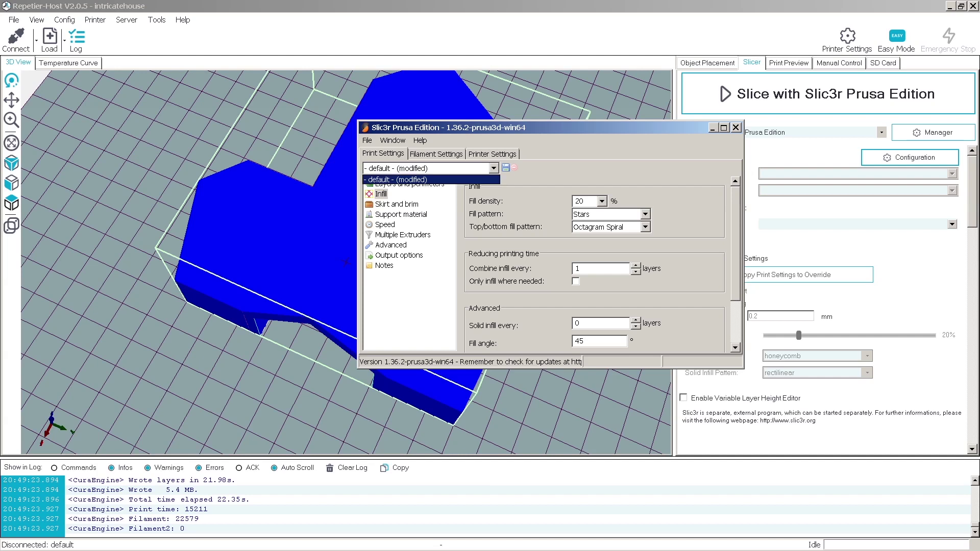
left_click(493, 169)
left_click(505, 168)
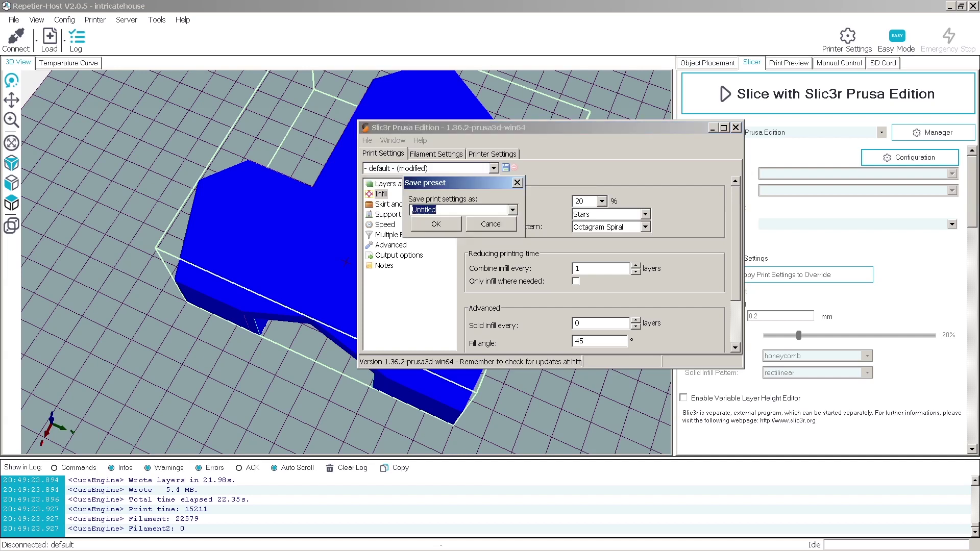
key("Escape")
key("space")
double_click(424, 210)
left_click(438, 210)
key("Return")
left_click(735, 128)
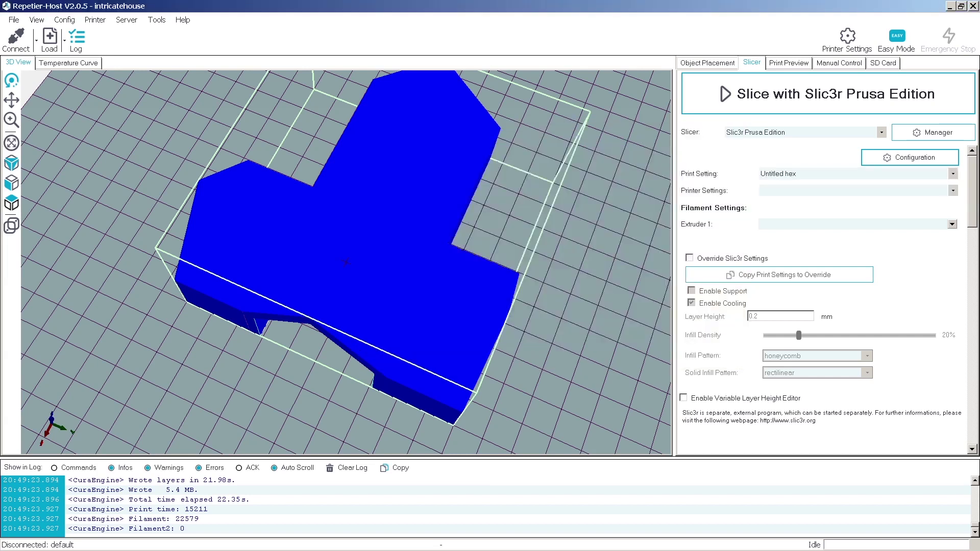
Slice the house with Slic3r Prusa Edition using the Untitled hex print setting
left_click_drag(352, 265, 304, 171)
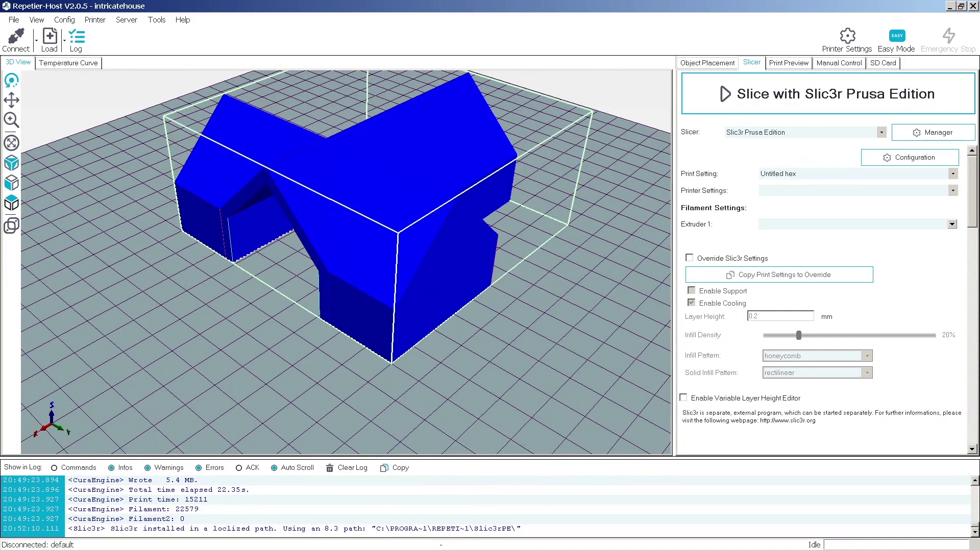
left_click(828, 94)
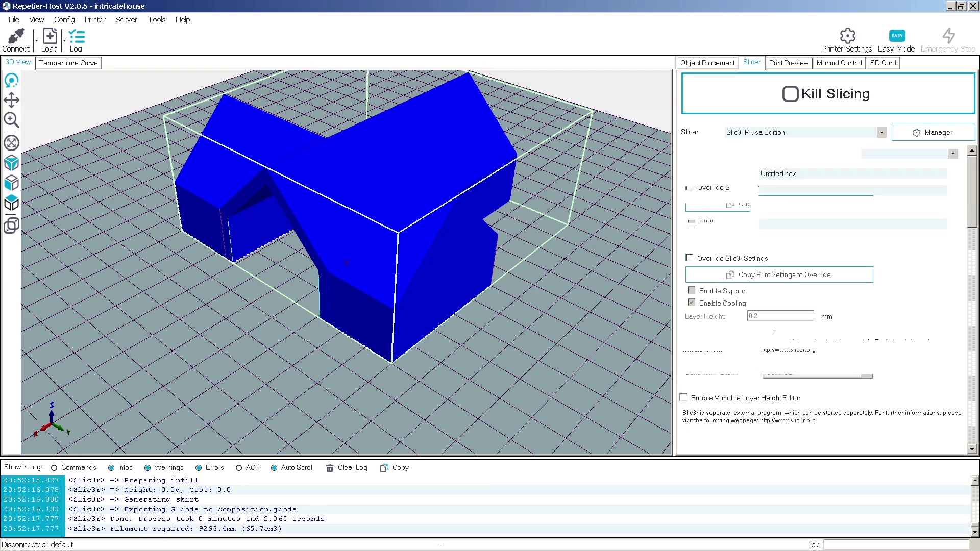
left_click_drag(317, 256, 383, 286)
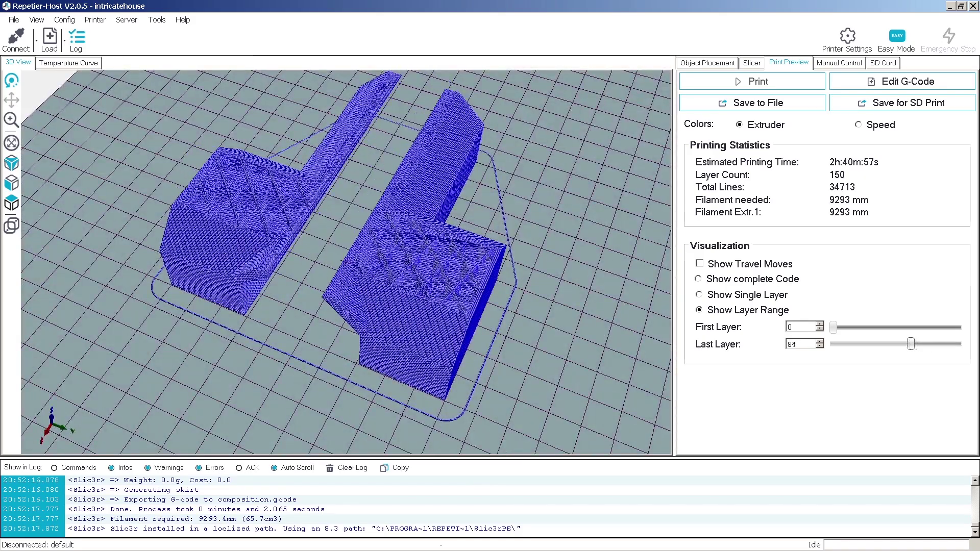
Lower the previewed layer range to layers 0 through 59 to expose the infill inside the house walls
mouse_move(383, 286)
left_mouse_down()
mouse_move(409, 318)
mouse_move(435, 322)
mouse_move(462, 286)
mouse_move(562, 299)
mouse_move(567, 342)
mouse_move(555, 359)
mouse_move(383, 271)
left_mouse_up()
scroll(541, 296, "up", 4)
scroll(556, 360, "up", 4)
scroll(555, 360, "down", 8)
scroll(346, 262, "up", 6)
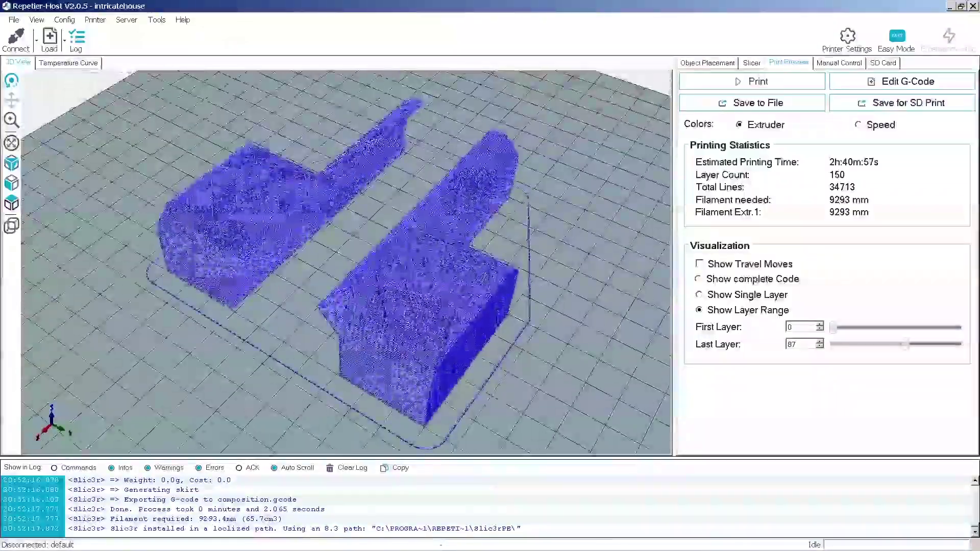
left_click_drag(905, 344, 882, 344)
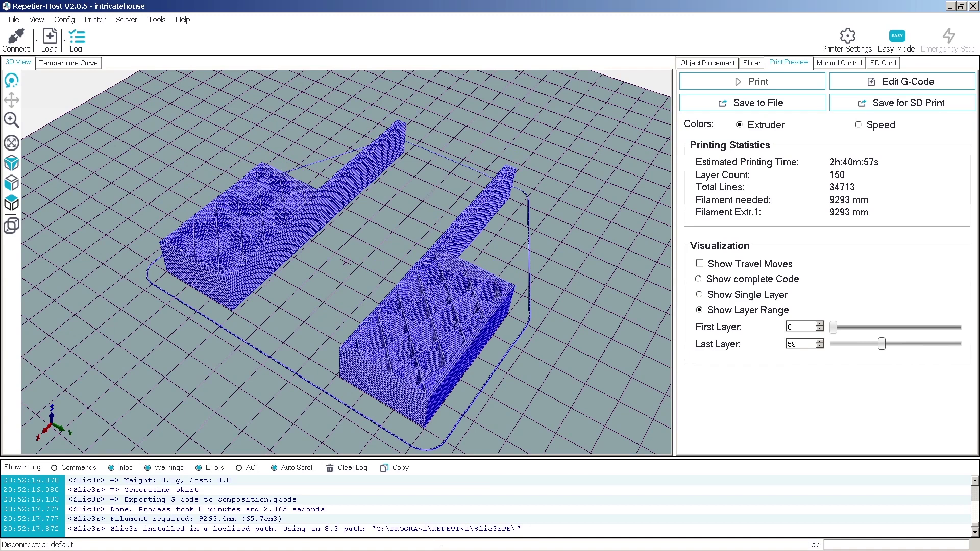
Turn on the override of the Slic3r settings and slice the house again
left_click(752, 63)
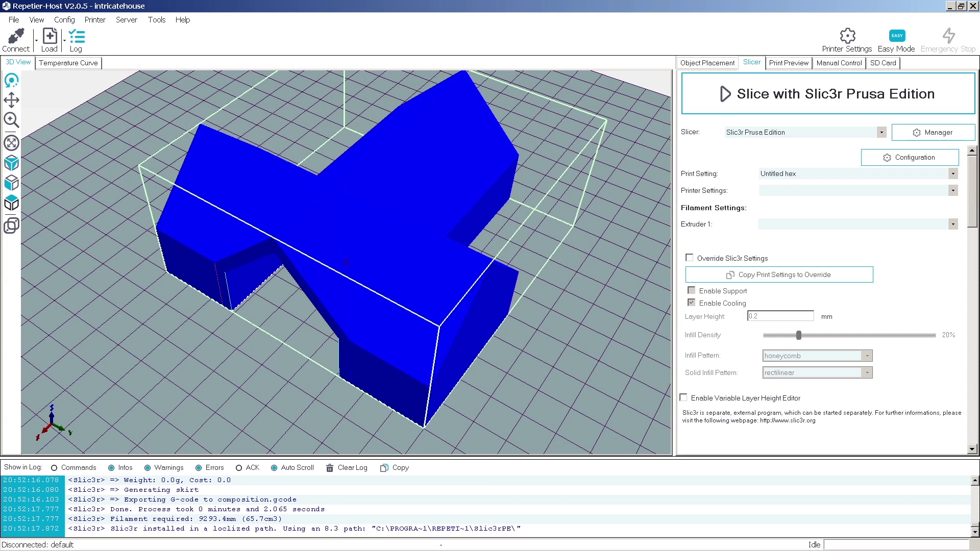
left_click(690, 259)
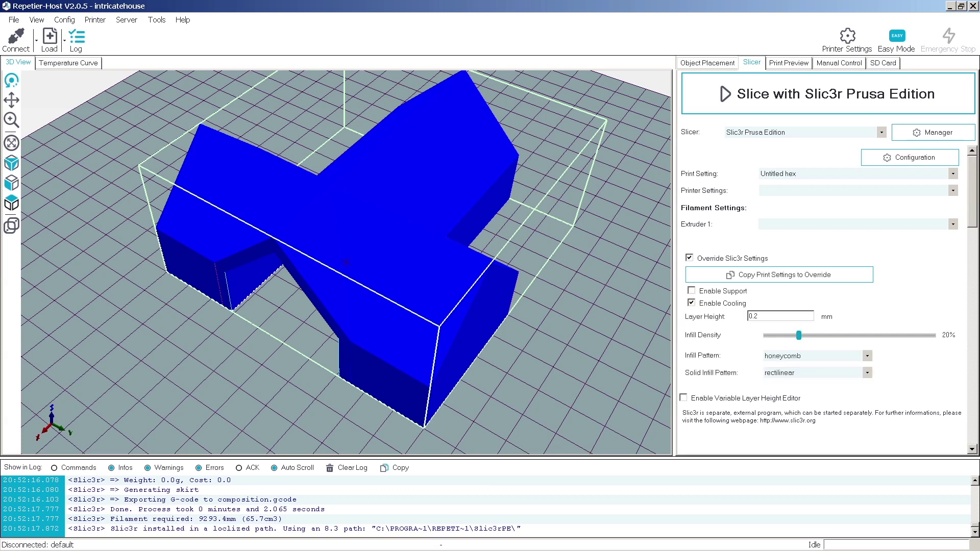
left_click(828, 94)
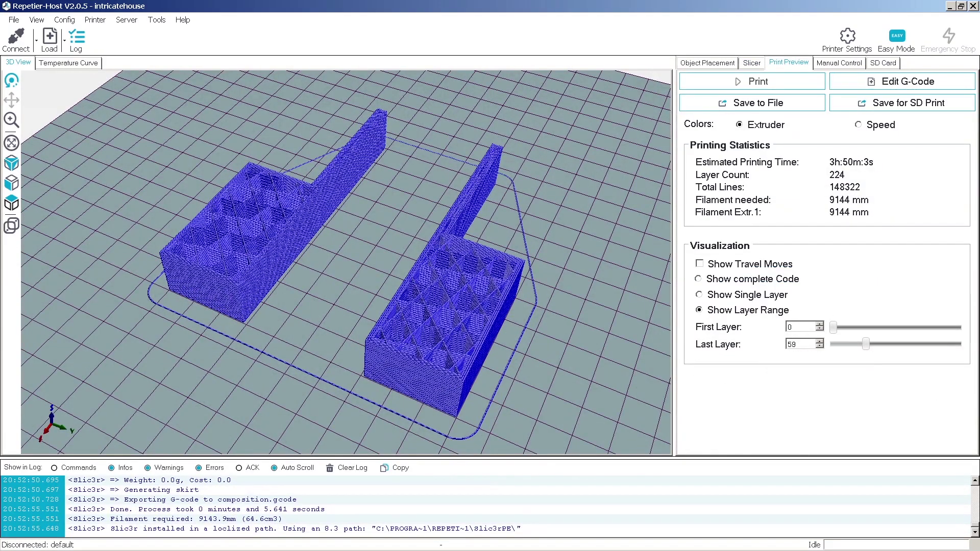
Examine the honeycomb infill in both halves of the cut-open house from above and at an angle
scroll(347, 262, "up", 5)
scroll(346, 263, "down", 3)
left_click_drag(327, 245, 380, 286)
middle_click_drag(367, 286, 317, 248)
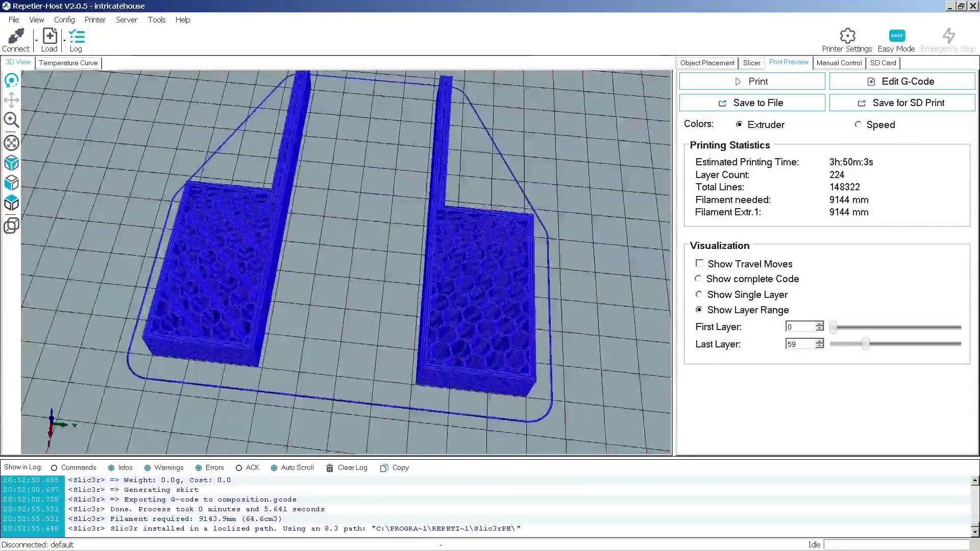
left_click_drag(318, 248, 245, 246)
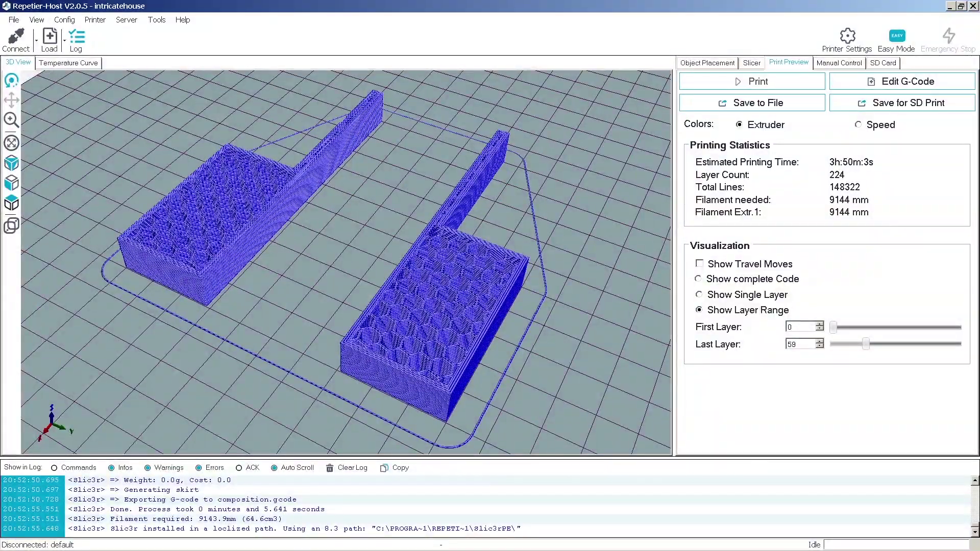
Keep the honeycomb infill pattern and rectilinear solid infill pattern, and set the infill density to 0%
left_click(752, 63)
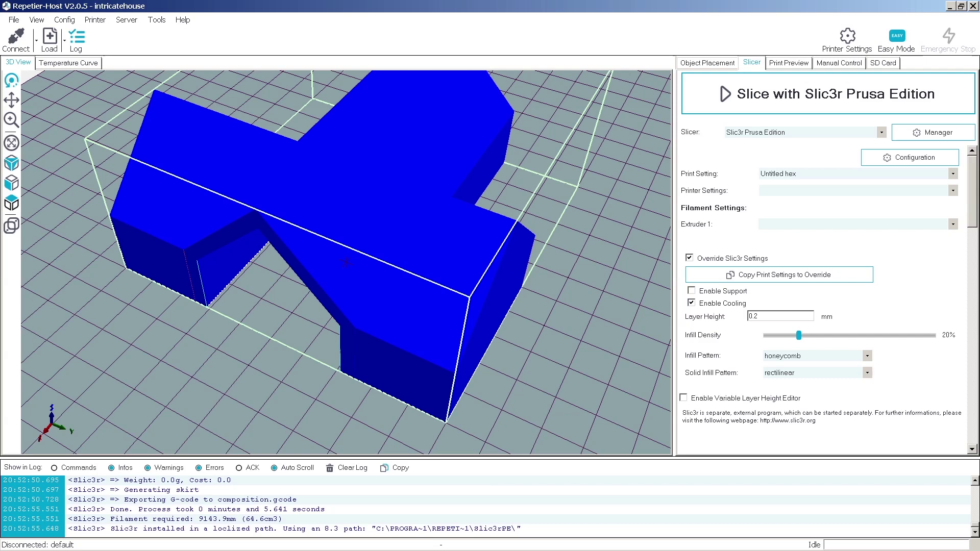
left_click(868, 356)
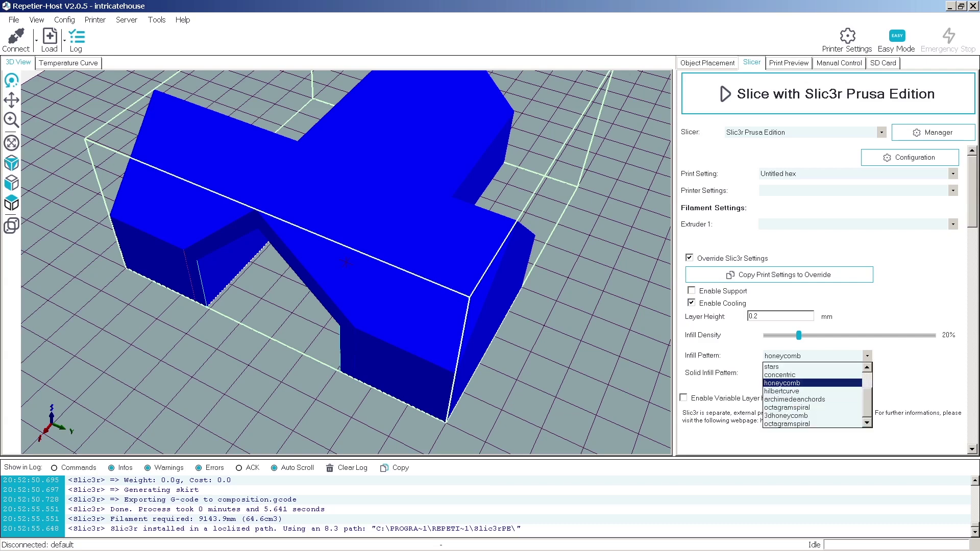
scroll(813, 424, "up", 2)
scroll(813, 424, "down", 2)
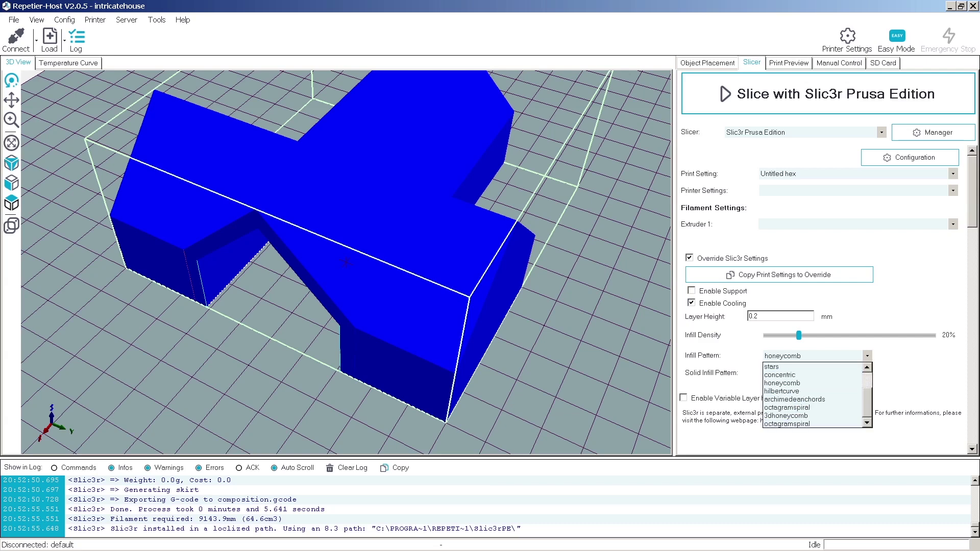
left_click(813, 385)
left_click(868, 373)
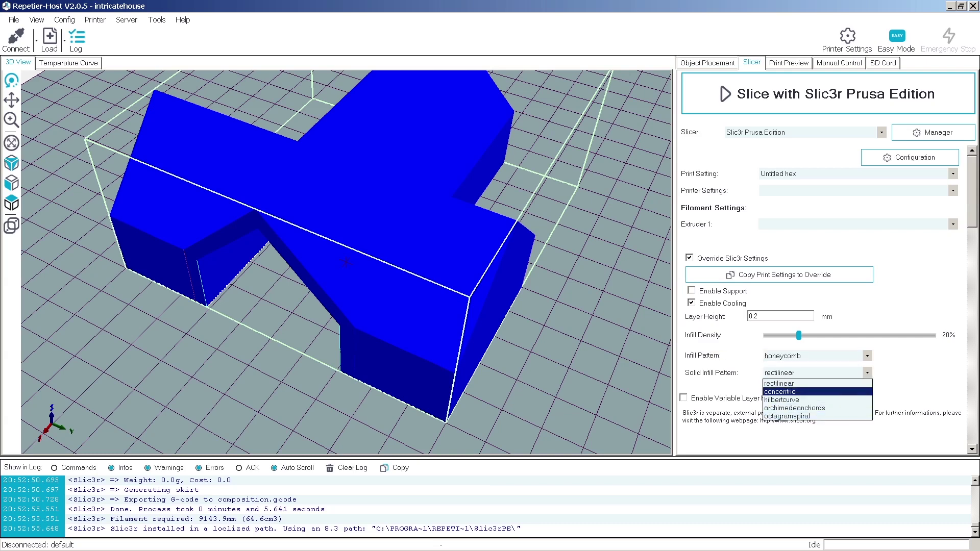
key("Escape")
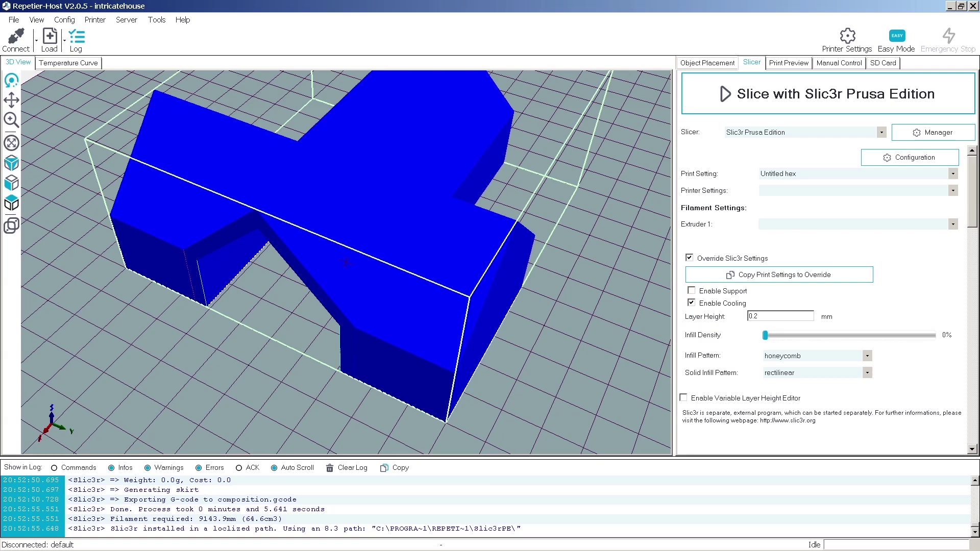
Slice the house again with the 0% infill density
scroll(822, 302, "down", 5)
scroll(346, 263, "down", 6)
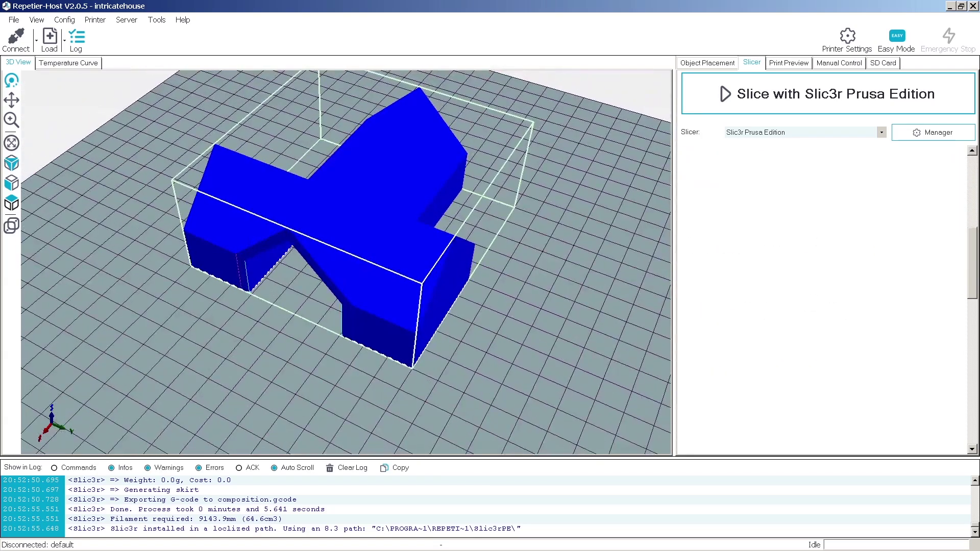
left_click(828, 94)
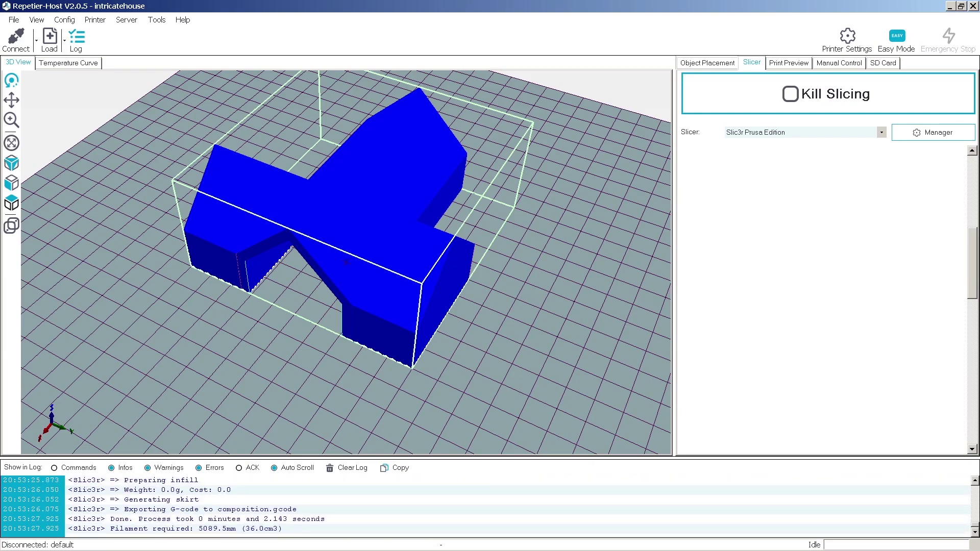
Extend the layer preview to layers 0 through 224 and view the hollow house from its other side
left_click_drag(327, 229, 352, 263)
scroll(322, 230, "up", 5)
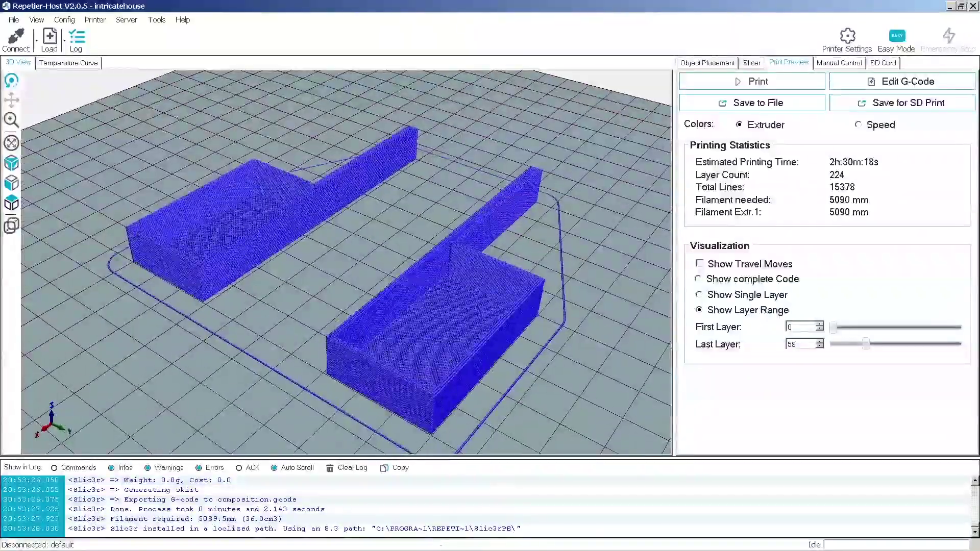
left_click_drag(874, 344, 886, 344)
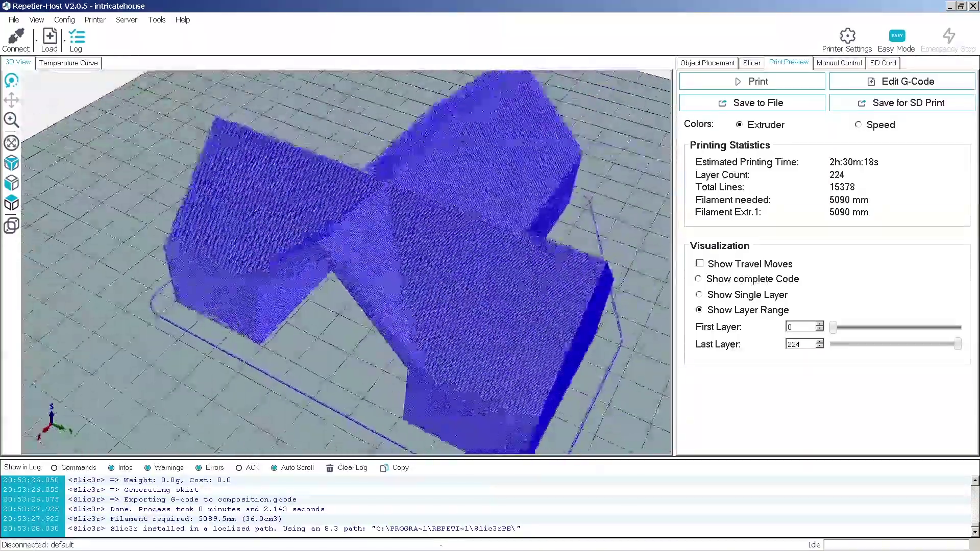
left_click_drag(230, 255, 460, 247)
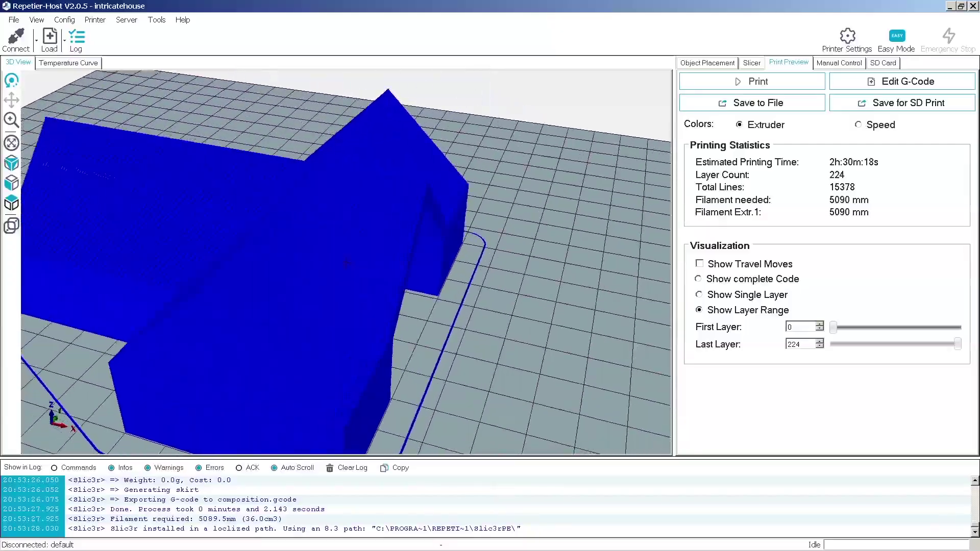